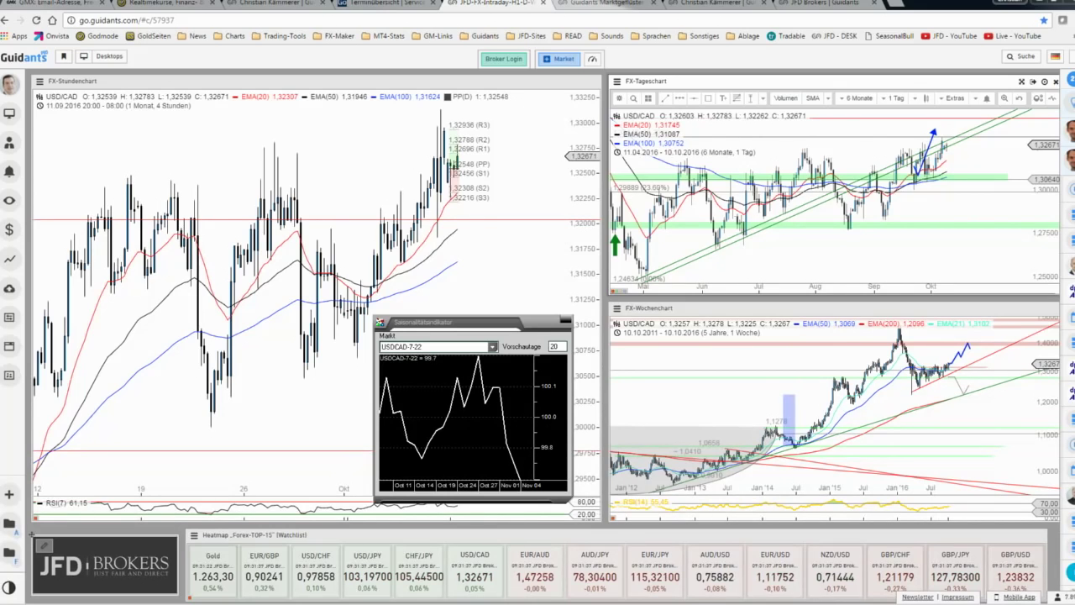
# - Close the seasonality window and select the weekly USD/CAD chart panel
pyautogui.click(1027, 408)
# - Maximize the weekly USD/CAD chart, zoom to about two years, and compress the price scale
pyautogui.click(1022, 309)
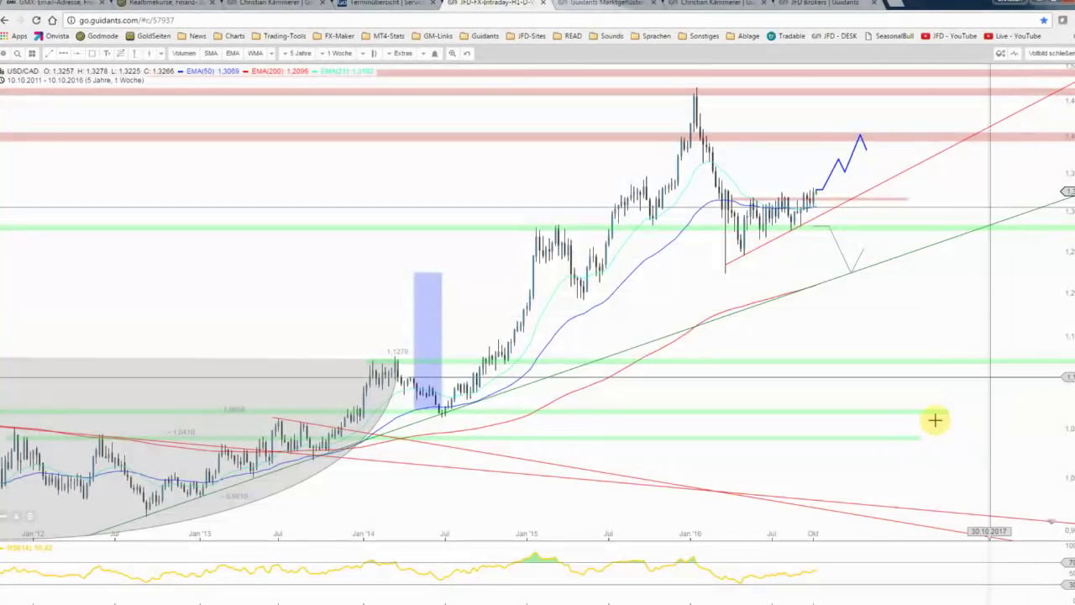
pyautogui.scroll(3, 908, 372)
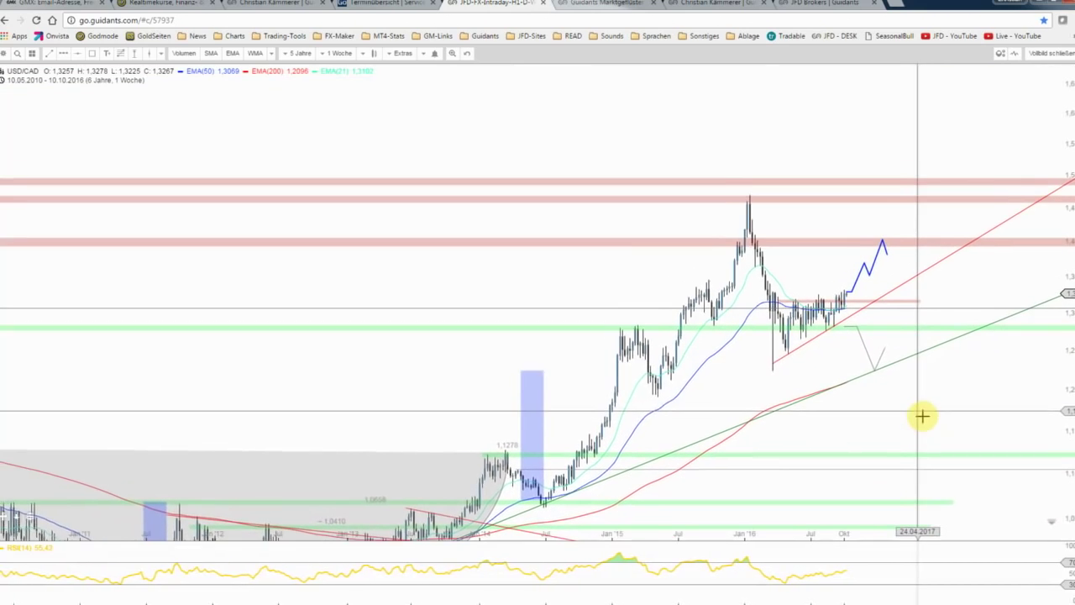
pyautogui.scroll(1, 922, 411)
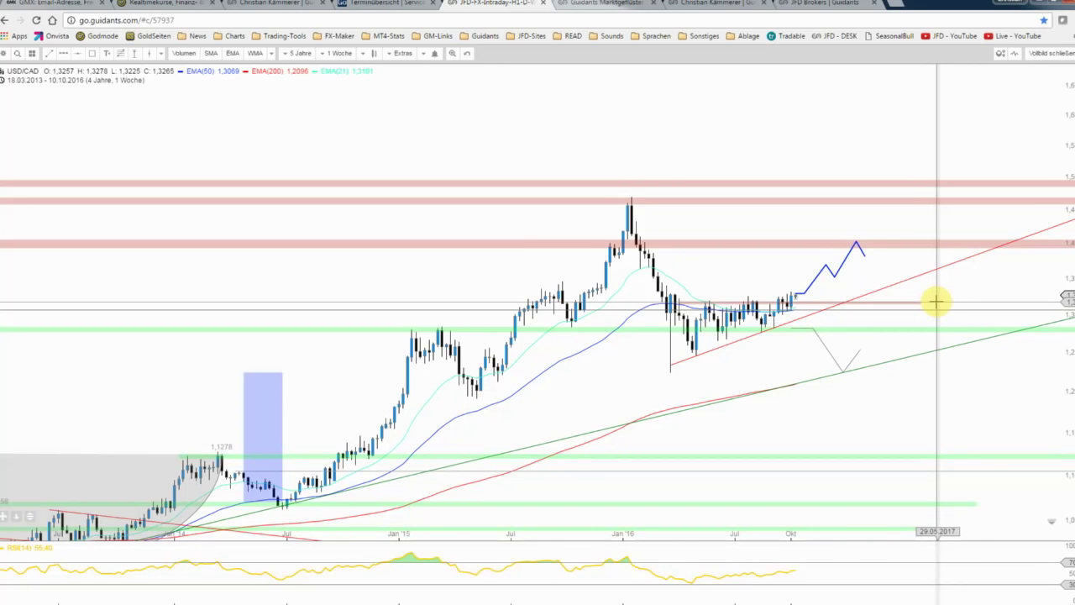
pyautogui.scroll(2, 1048, 129)
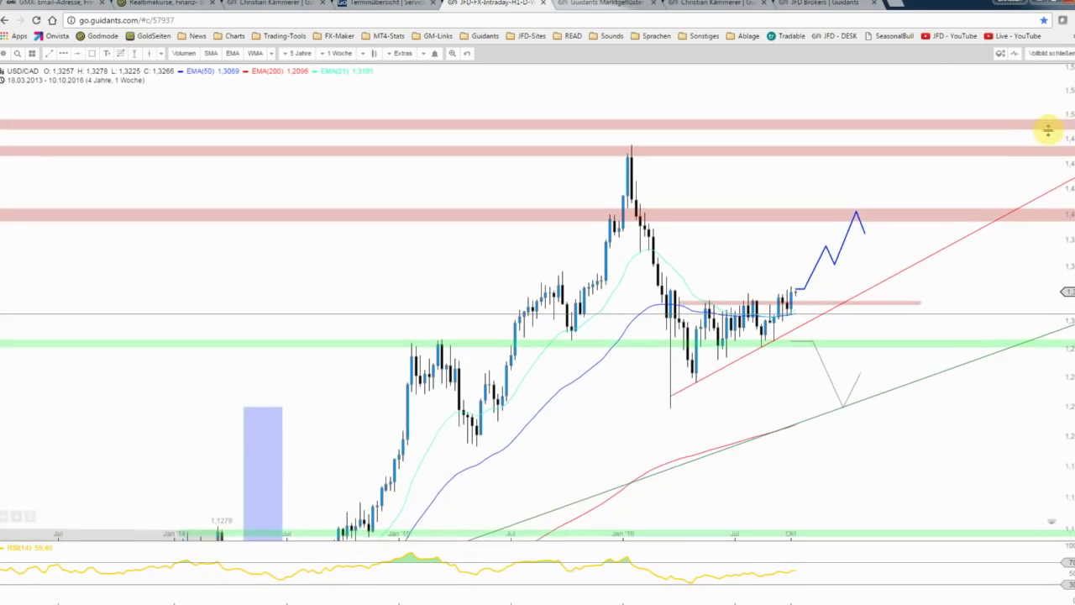
pyautogui.scroll(1, 1048, 128)
pyautogui.scroll(1, 895, 439)
pyautogui.scroll(1, 878, 436)
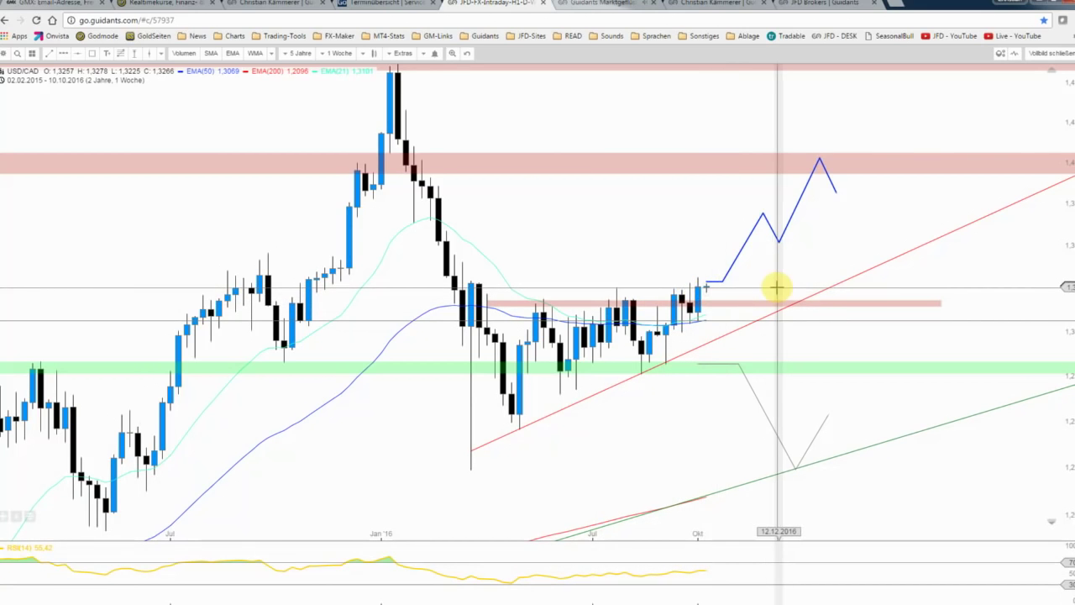
pyautogui.scroll(-1, 776, 289)
pyautogui.scroll(-1, 776, 288)
pyautogui.scroll(1, 777, 288)
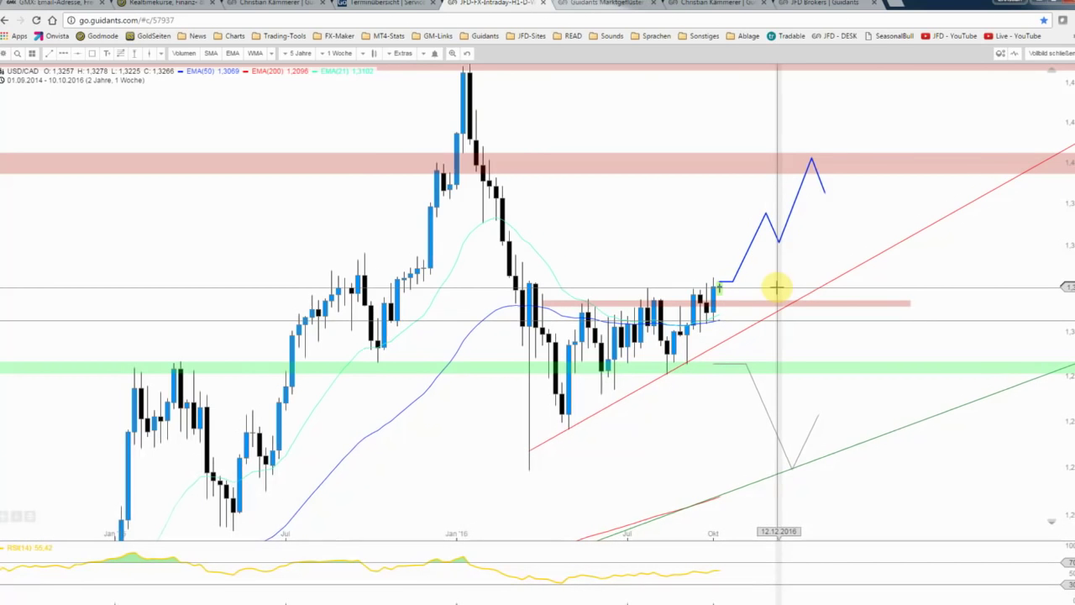
pyautogui.moveTo(1063, 197); pyautogui.dragTo(1061, 230)
pyautogui.moveTo(912, 230); pyautogui.dragTo(962, 260)
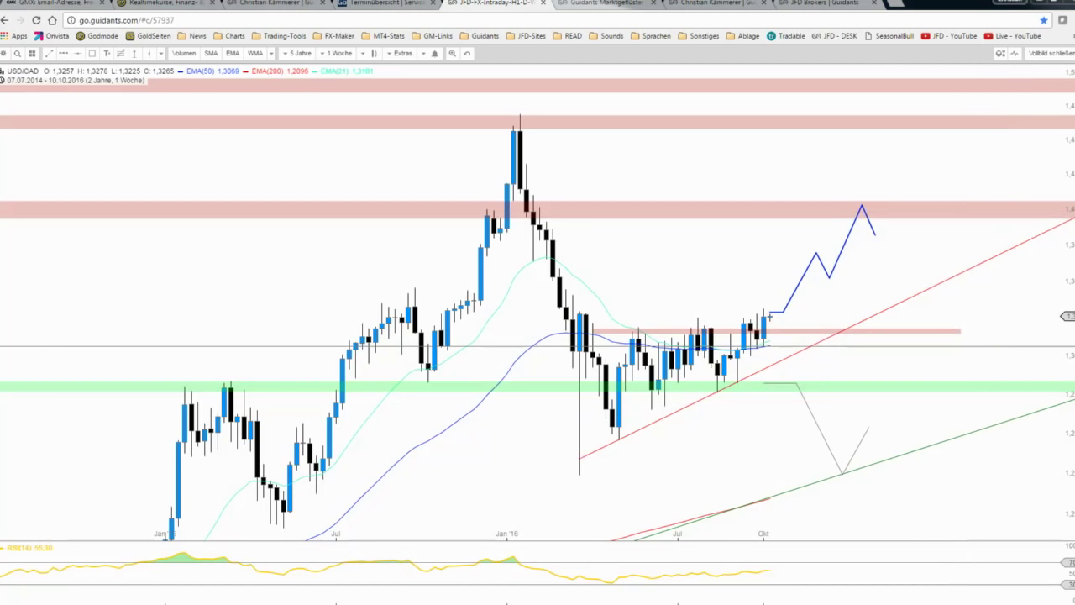
# - Reload the seasonality indicator with USDCAD-7-22 and 60 preview days, moved to the chart's left
pyautogui.doubleClick(555, 347)
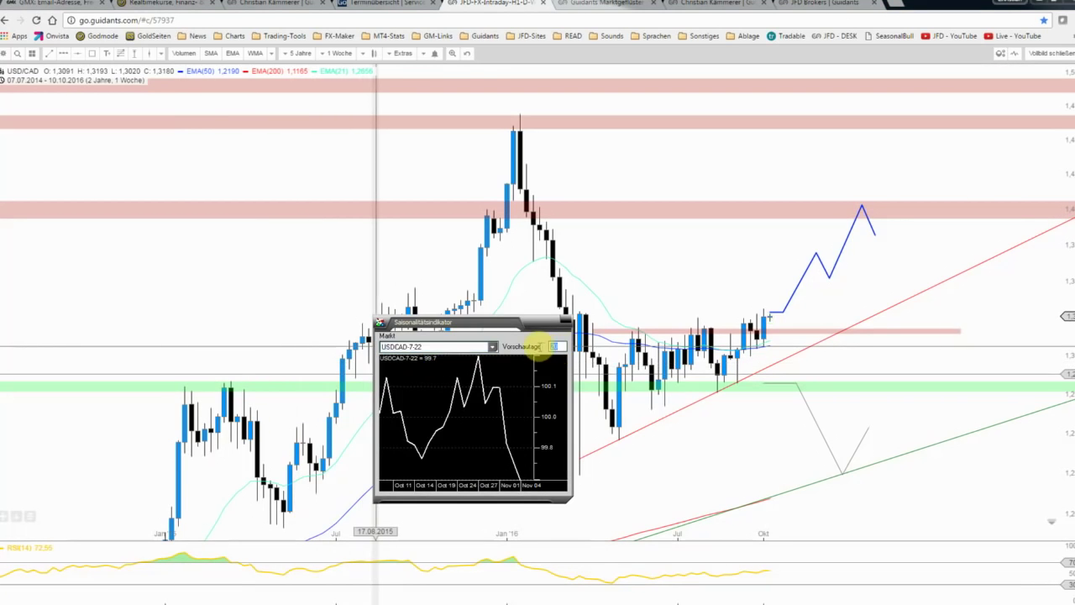
pyautogui.click(493, 347)
pyautogui.click(471, 361)
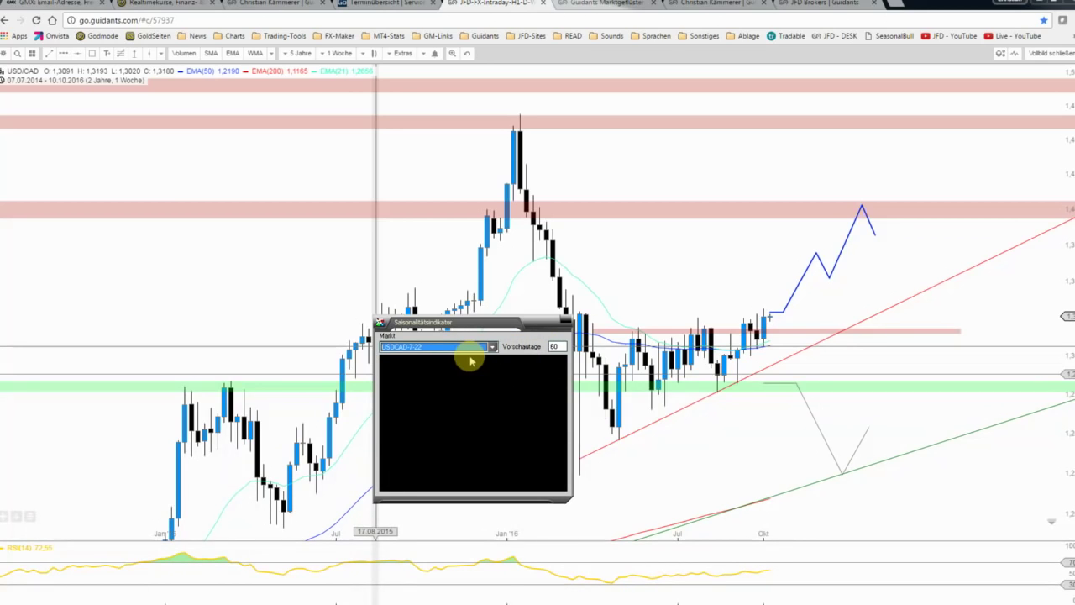
pyautogui.moveTo(469, 321); pyautogui.dragTo(112, 241)
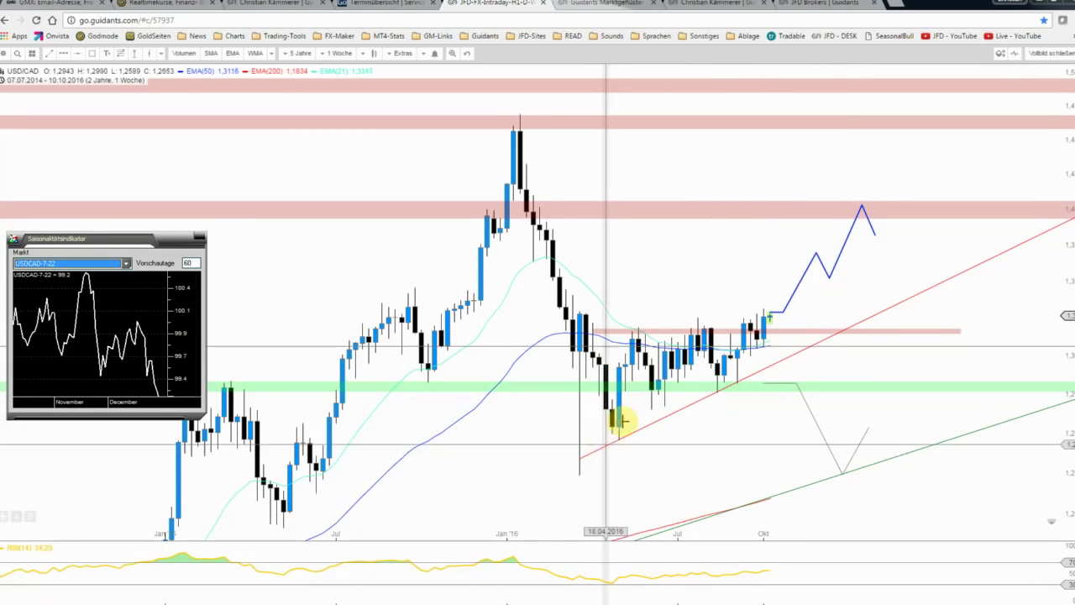
# - Draw a yellow zone over the 2016 lows and place a copy under the projected rise
pyautogui.click(90, 51)
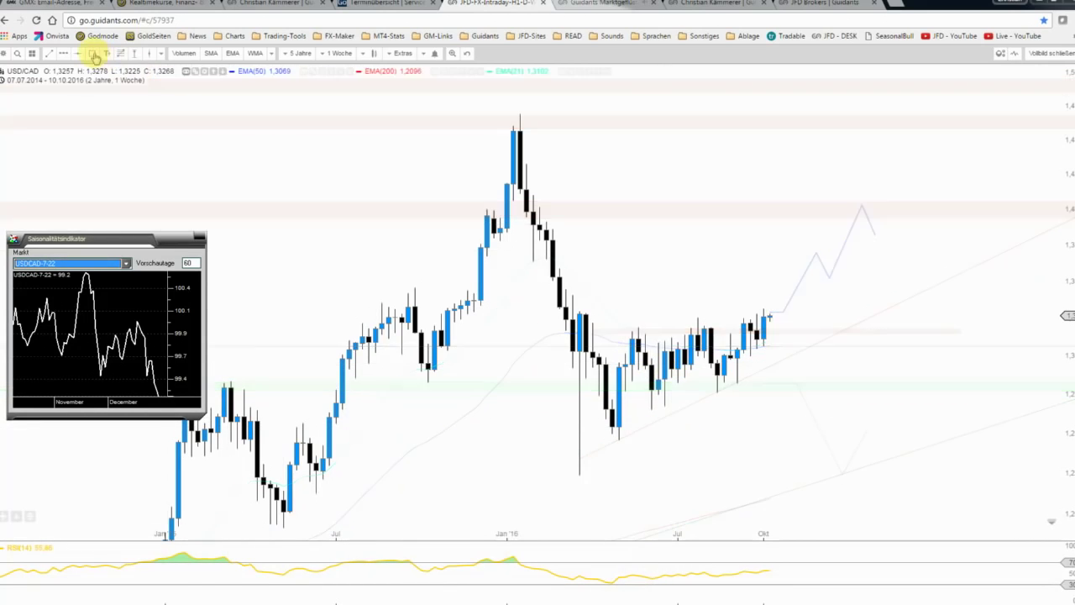
pyautogui.click(588, 331)
pyautogui.moveTo(536, 334); pyautogui.dragTo(554, 445)
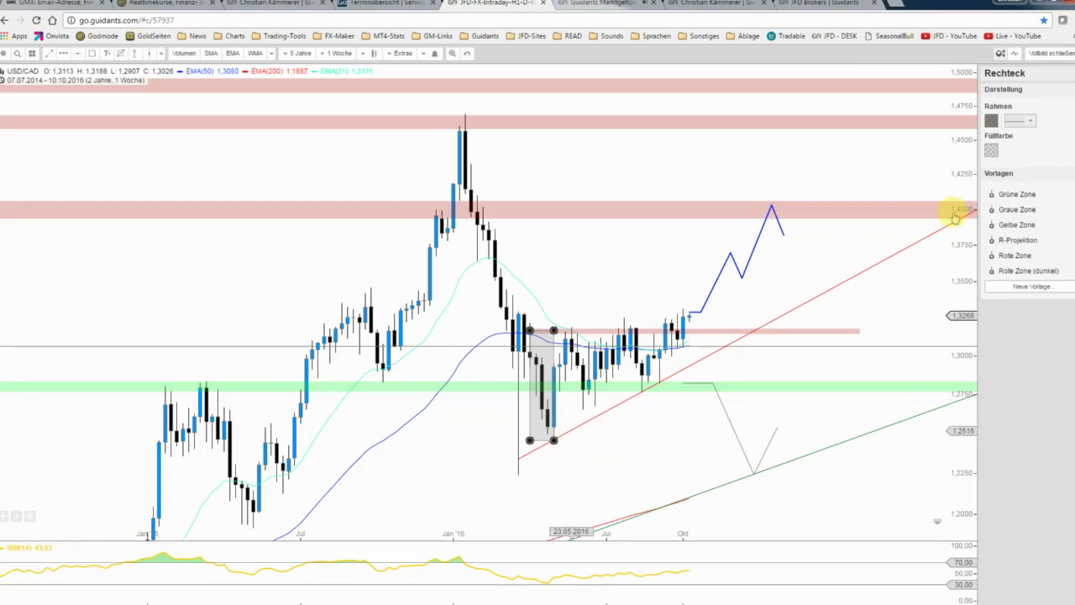
pyautogui.click(1014, 225)
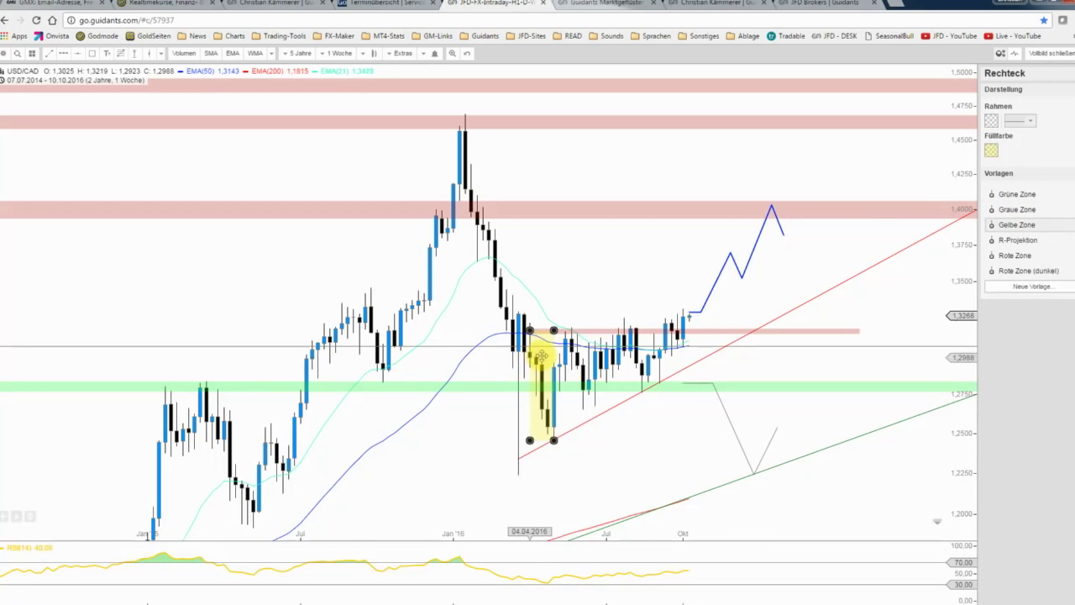
pyautogui.rightClick(540, 357)
pyautogui.click(561, 415)
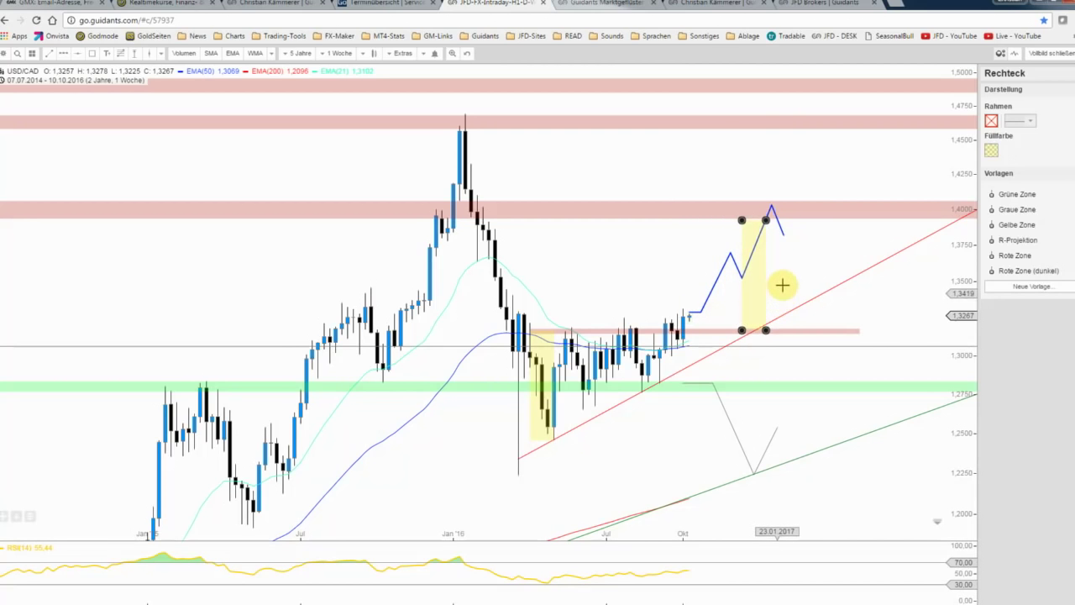
pyautogui.click(780, 296)
# - Save the chart and close full screen to return to the dashboard
pyautogui.click(5, 55)
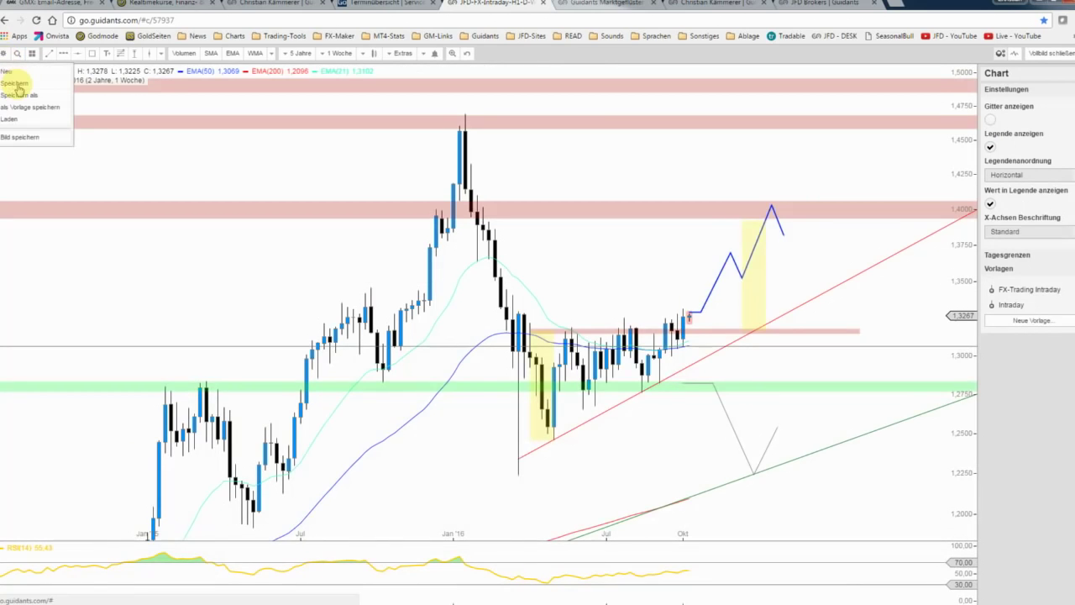
pyautogui.click(19, 88)
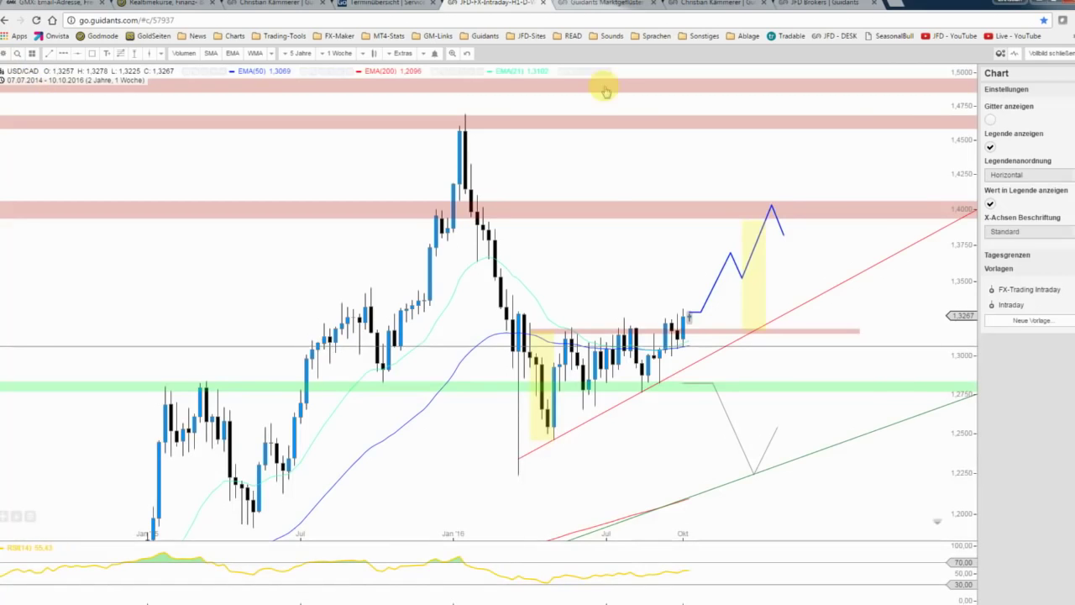
pyautogui.click(1050, 56)
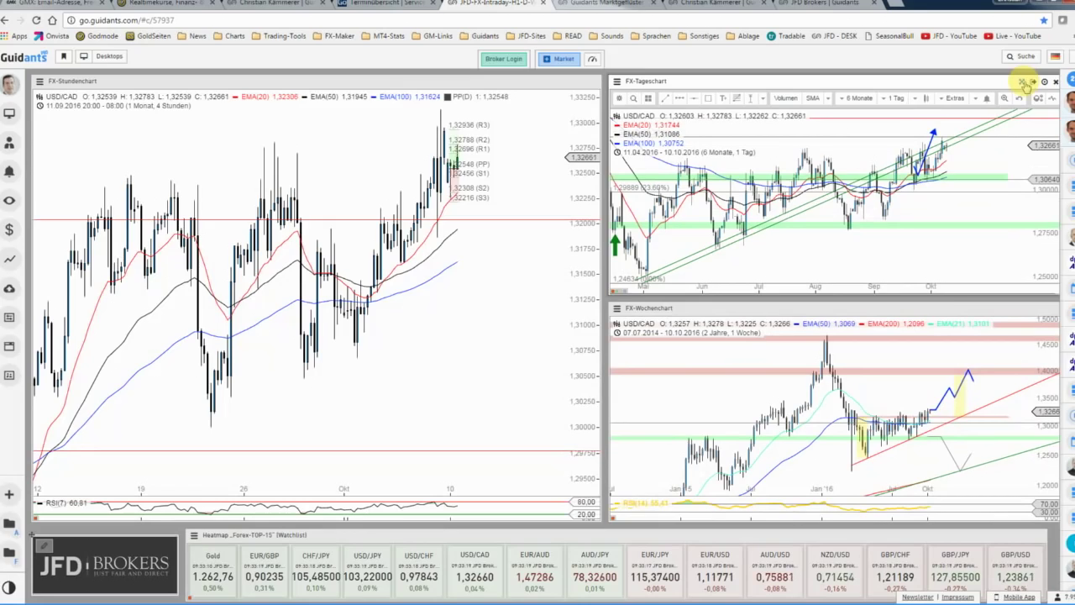
# - Maximize the daily USD/CAD chart and delete the old blue arrow path
pyautogui.click(1023, 83)
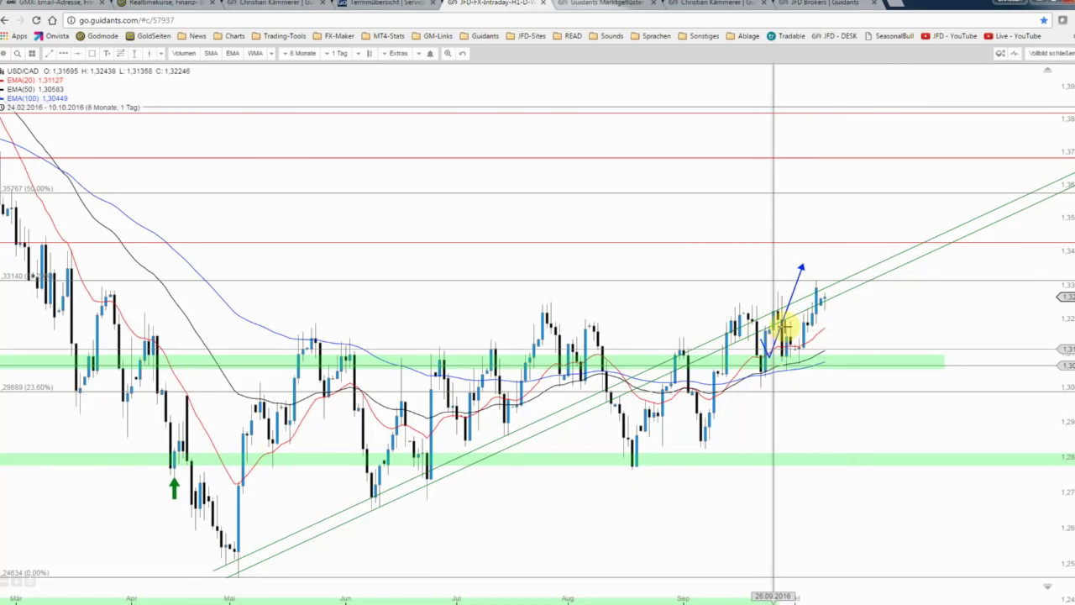
pyautogui.rightClick(795, 294)
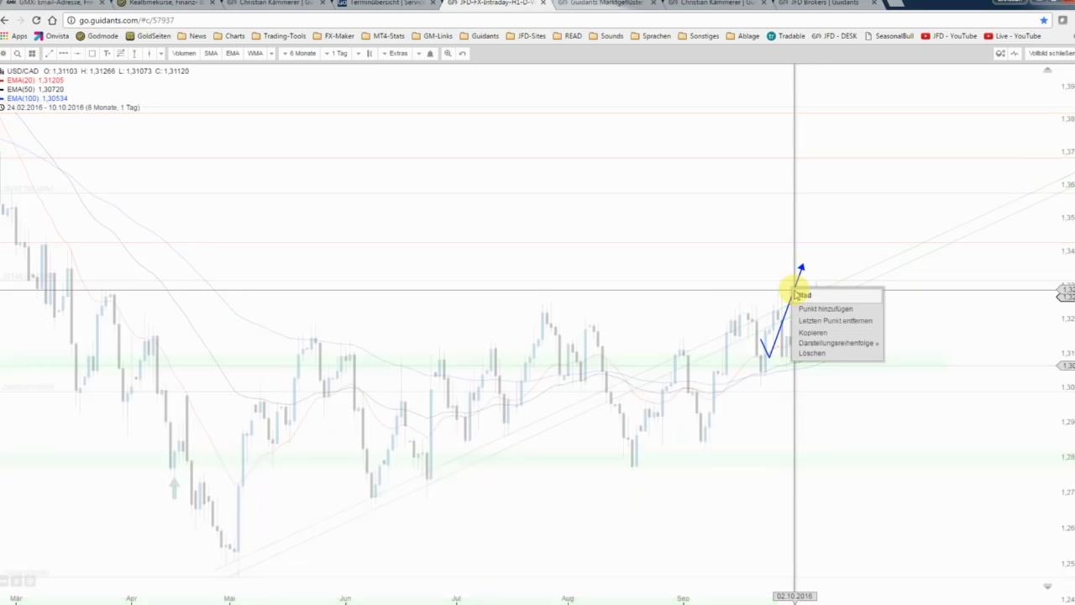
pyautogui.click(810, 353)
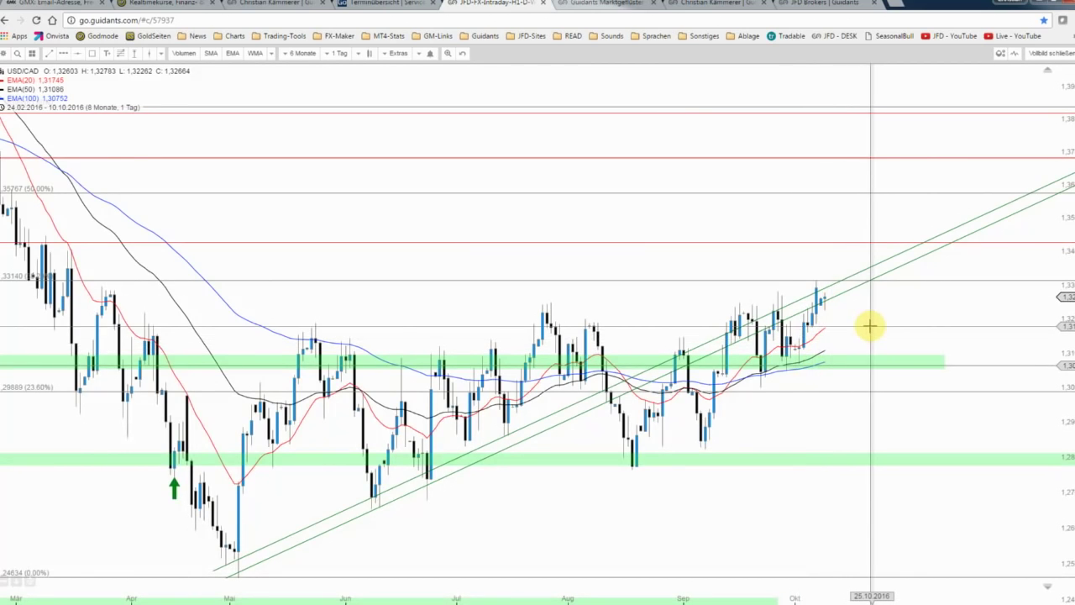
pyautogui.scroll(2, 871, 326)
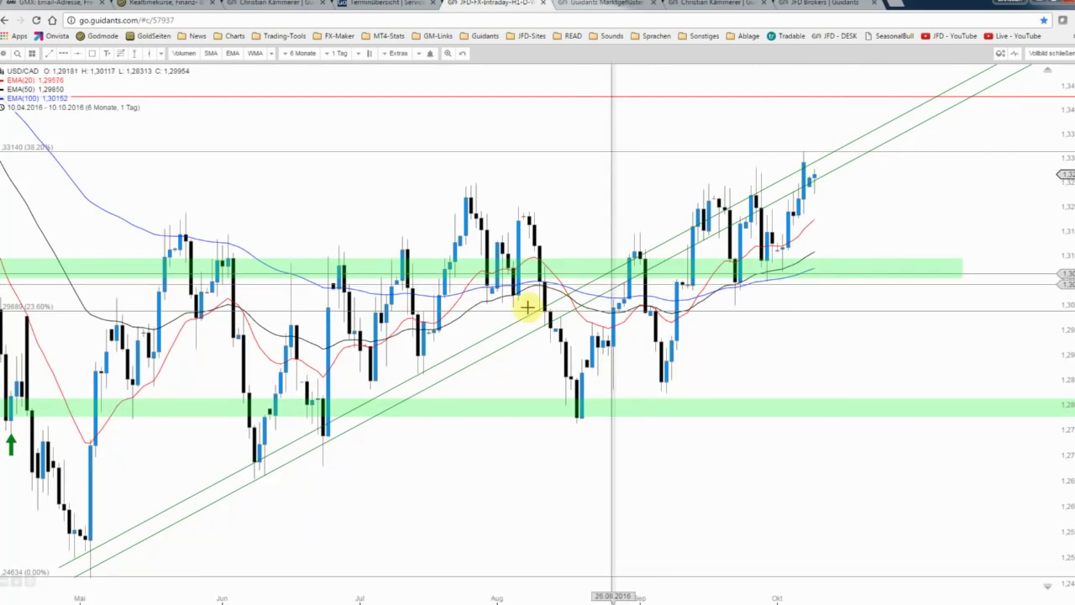
# - Extend the green trendline, anchoring its lower end at the May low and swinging the upper end right
pyautogui.rightClick(494, 334)
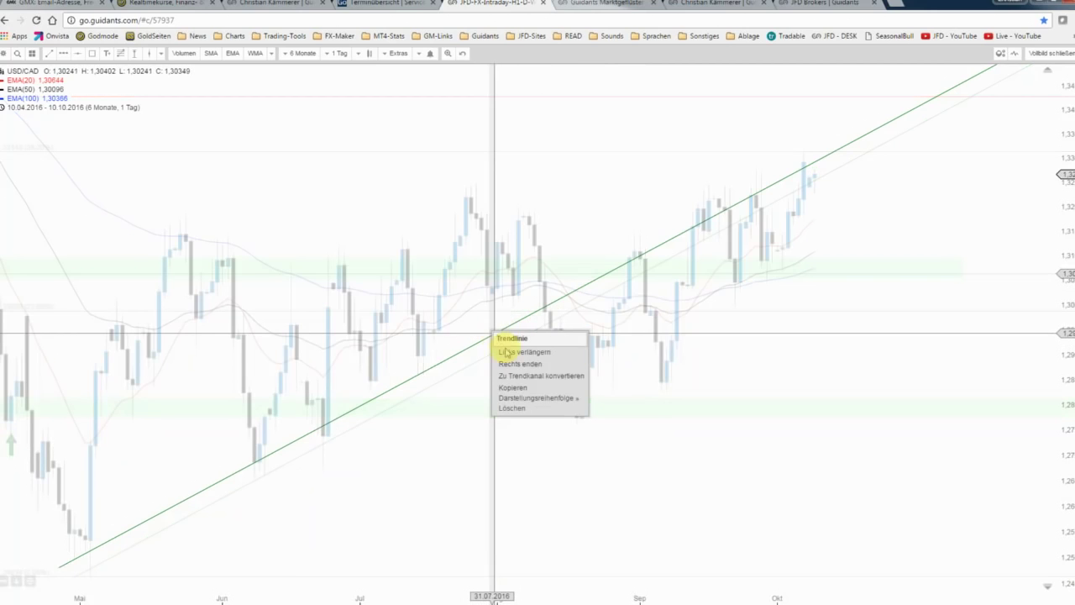
pyautogui.click(495, 374)
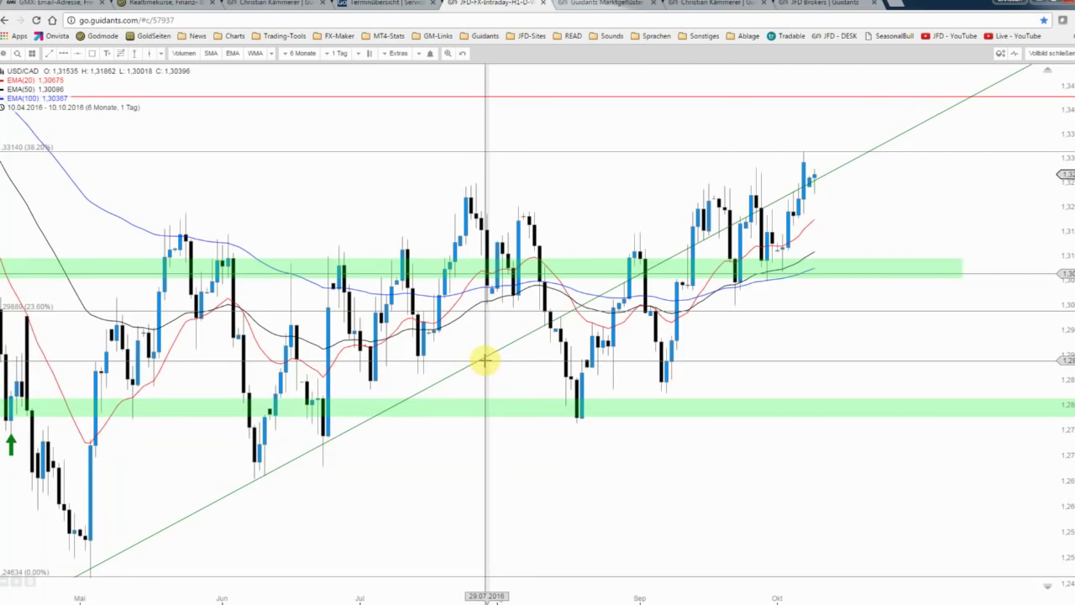
pyautogui.click(492, 354)
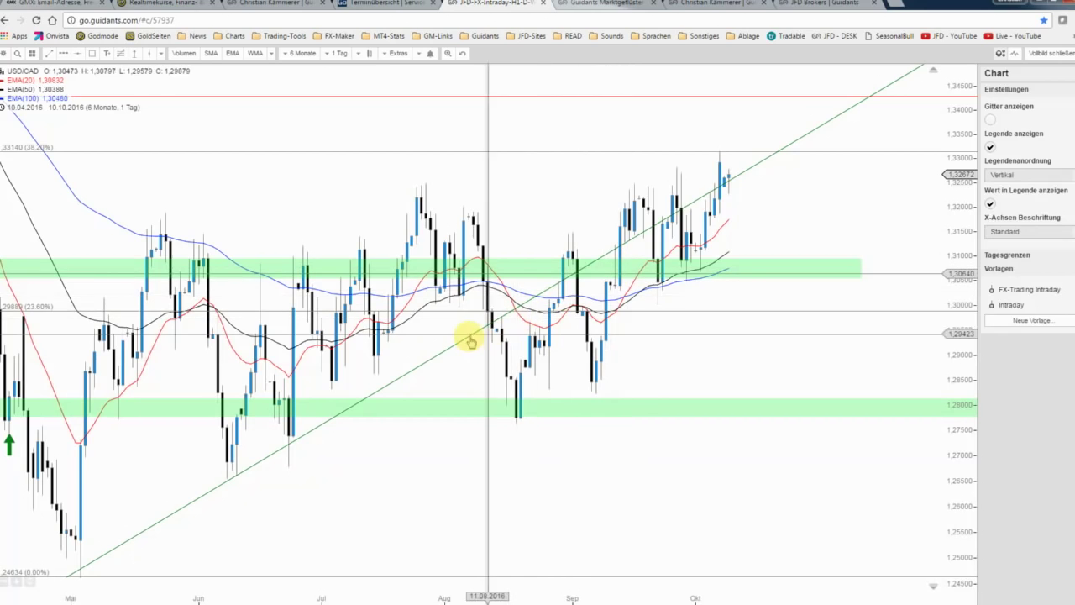
pyautogui.click(468, 337)
pyautogui.moveTo(486, 334); pyautogui.dragTo(739, 346)
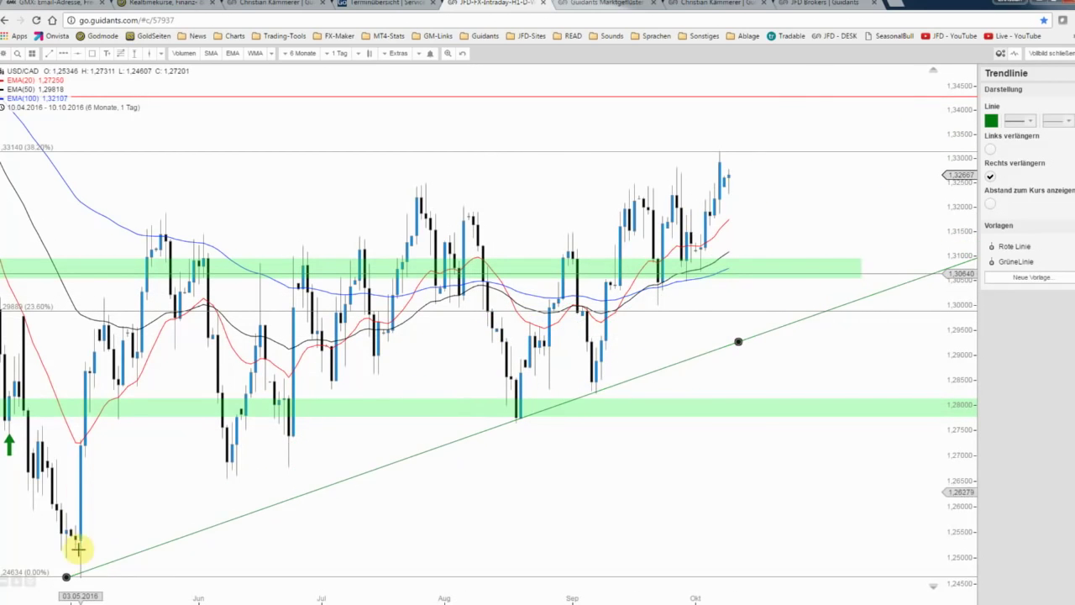
pyautogui.moveTo(67, 578); pyautogui.dragTo(61, 560)
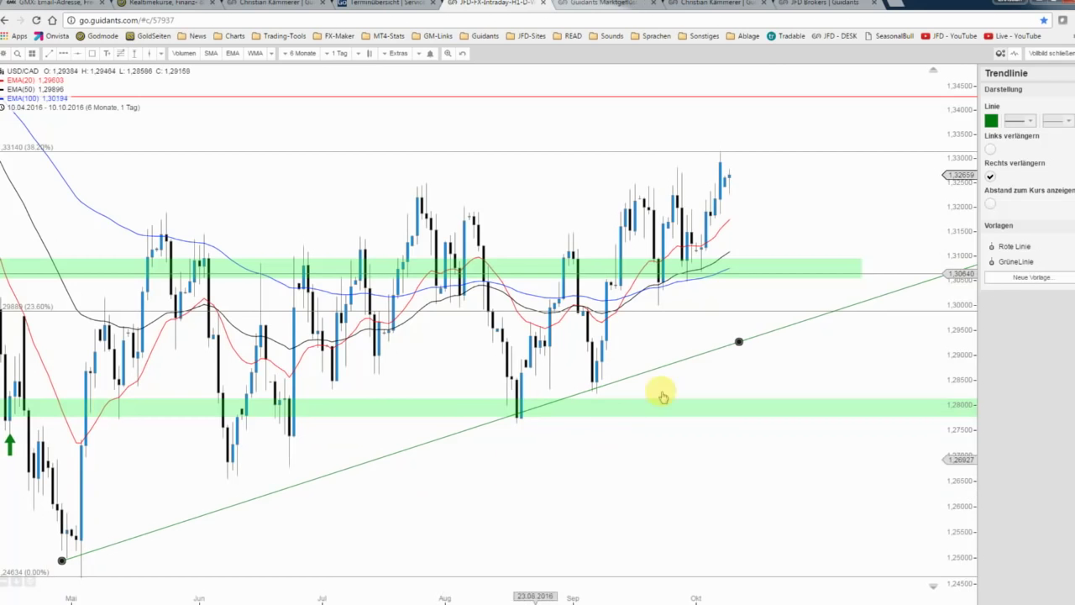
pyautogui.moveTo(738, 344); pyautogui.dragTo(752, 346)
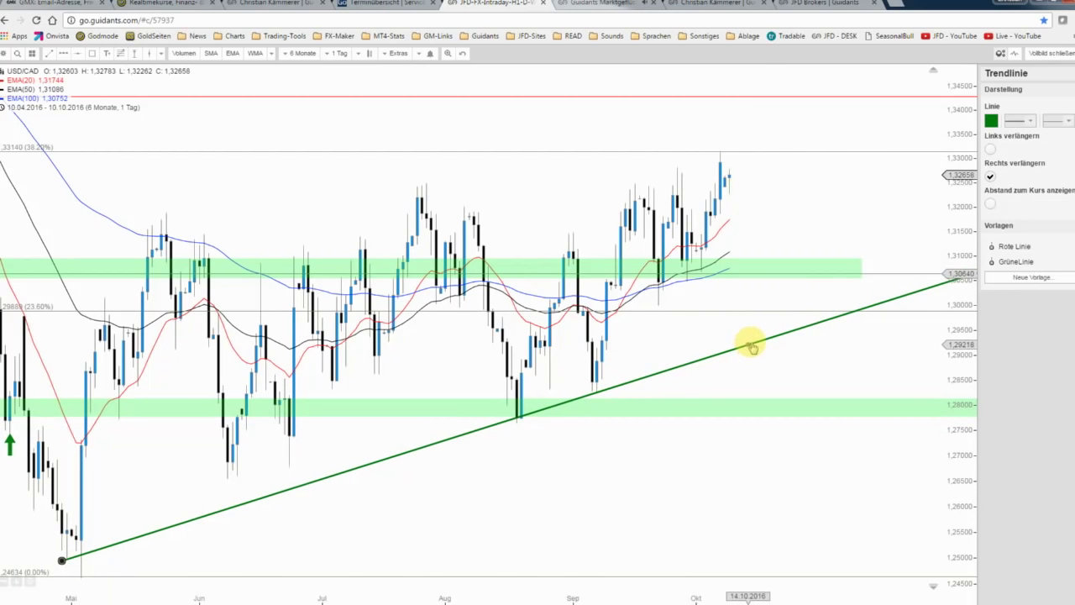
pyautogui.click(731, 323)
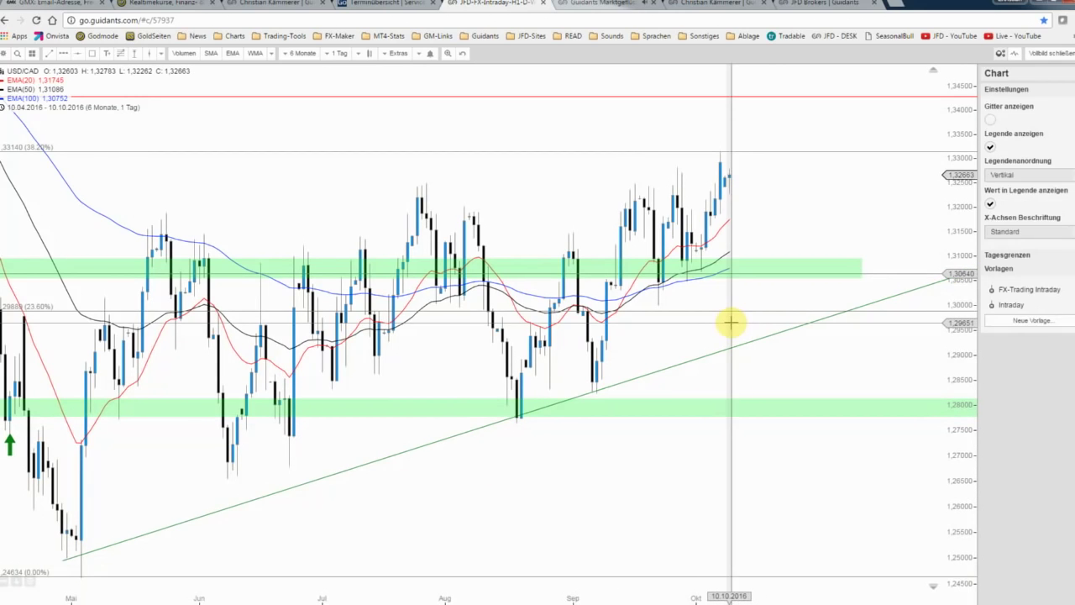
# - Fine-tune the trendline's lower end at the May low, then zoom out to check it
pyautogui.click(340, 468)
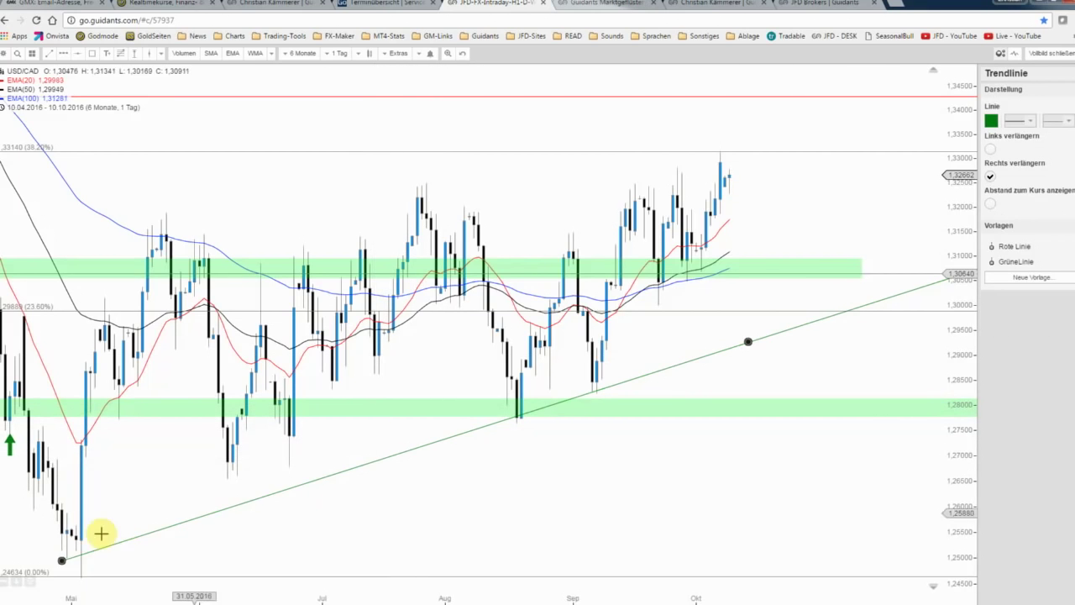
pyautogui.click(62, 560)
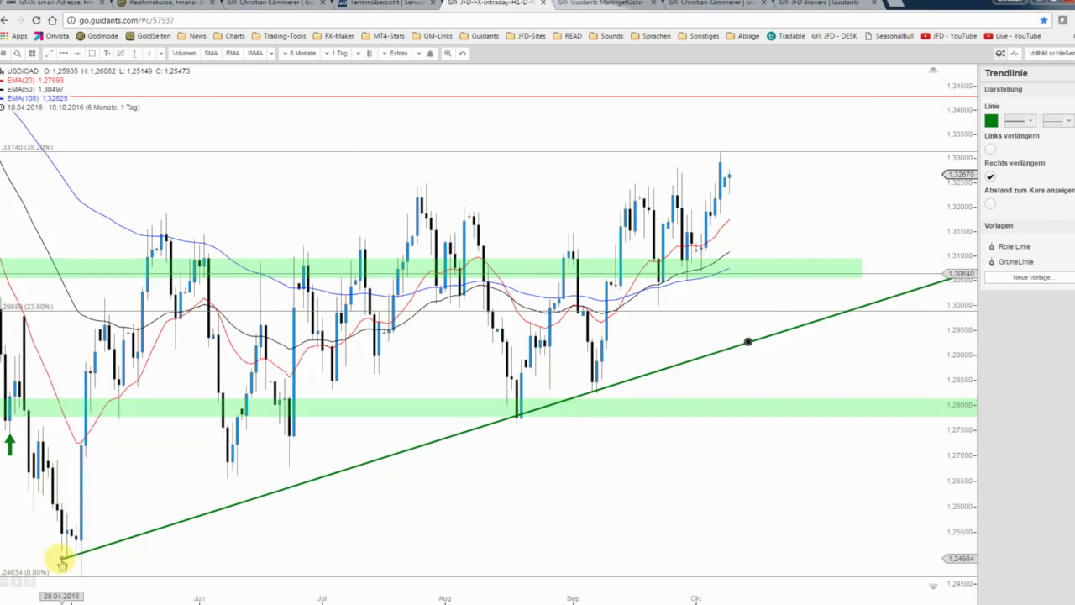
pyautogui.click(220, 501)
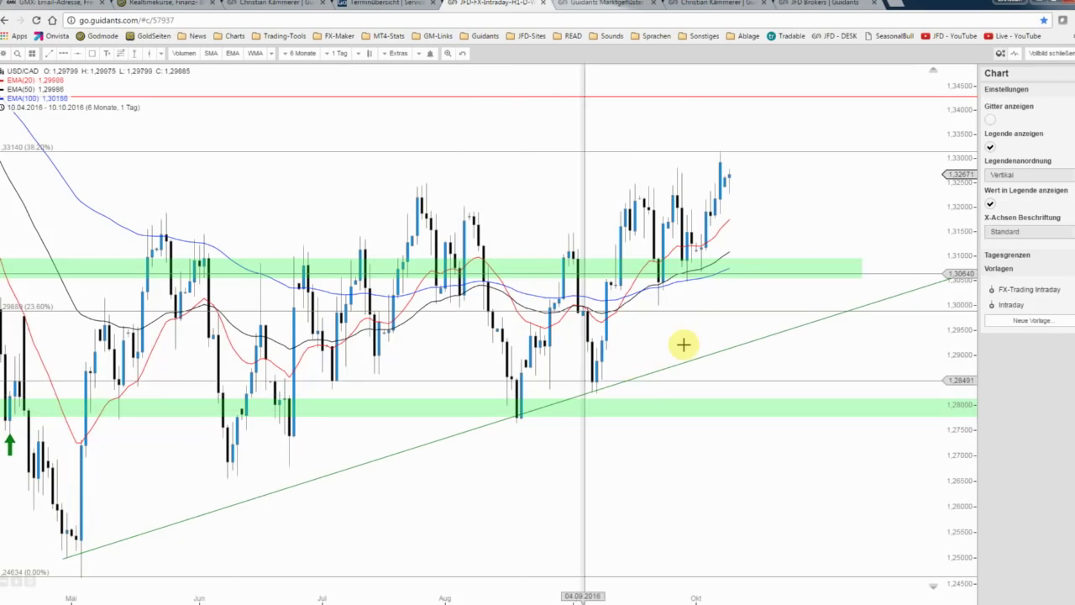
pyautogui.scroll(-1, 737, 324)
pyautogui.scroll(-1, 790, 344)
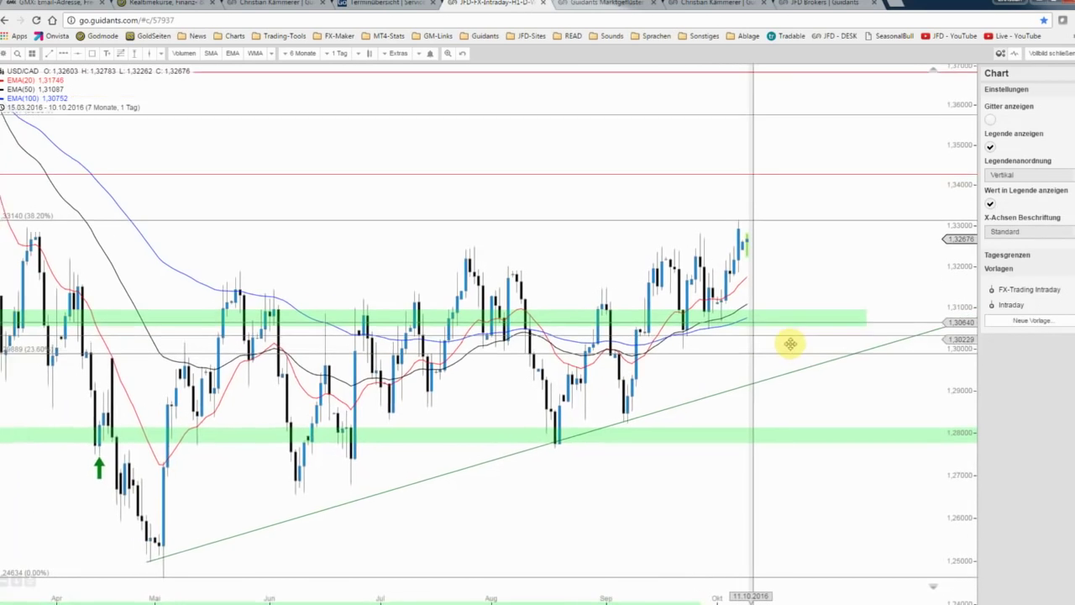
pyautogui.scroll(-1, 807, 344)
pyautogui.scroll(-1, 826, 344)
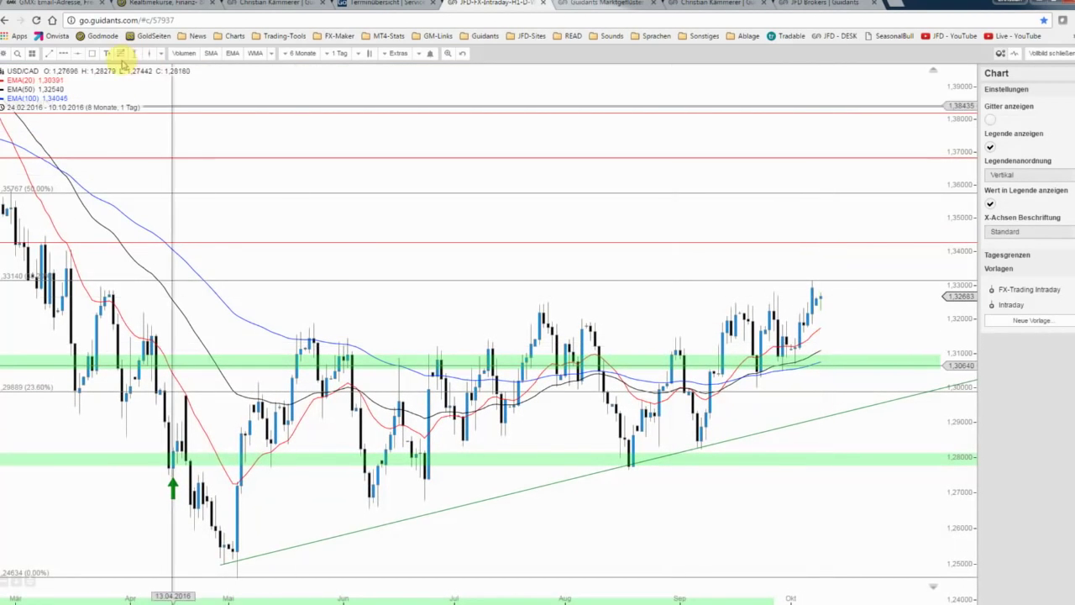
# - Draw a green zone band just below 1,3200 across the chart
pyautogui.click(92, 53)
pyautogui.moveTo(300, 332); pyautogui.dragTo(972, 327)
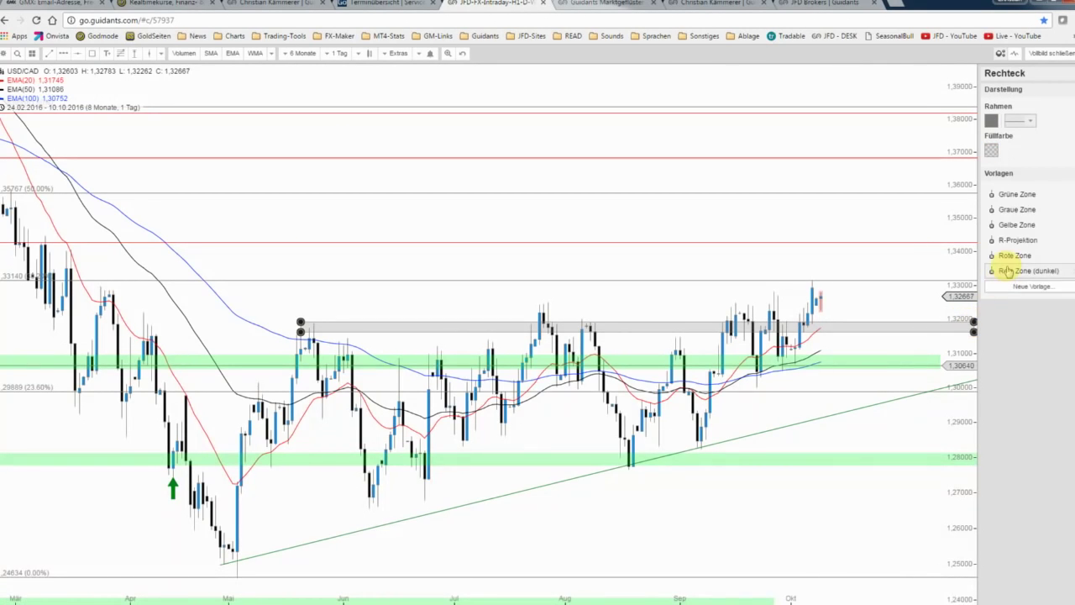
pyautogui.click(1012, 195)
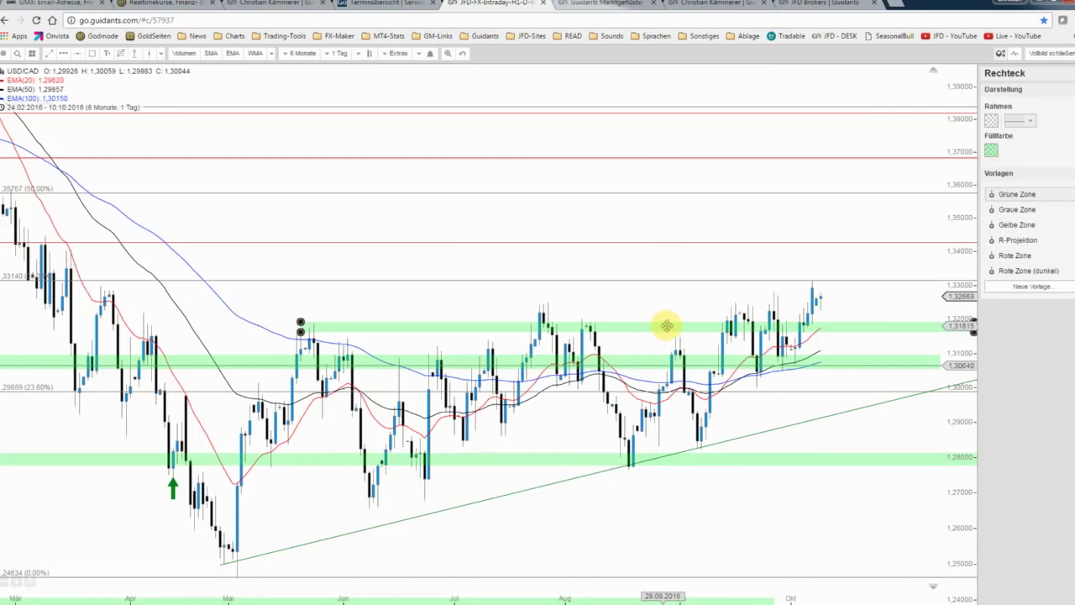
# - Delete the green zone near 1,3064 and stretch the new zone to the chart's right edge
pyautogui.scroll(1, 692, 306)
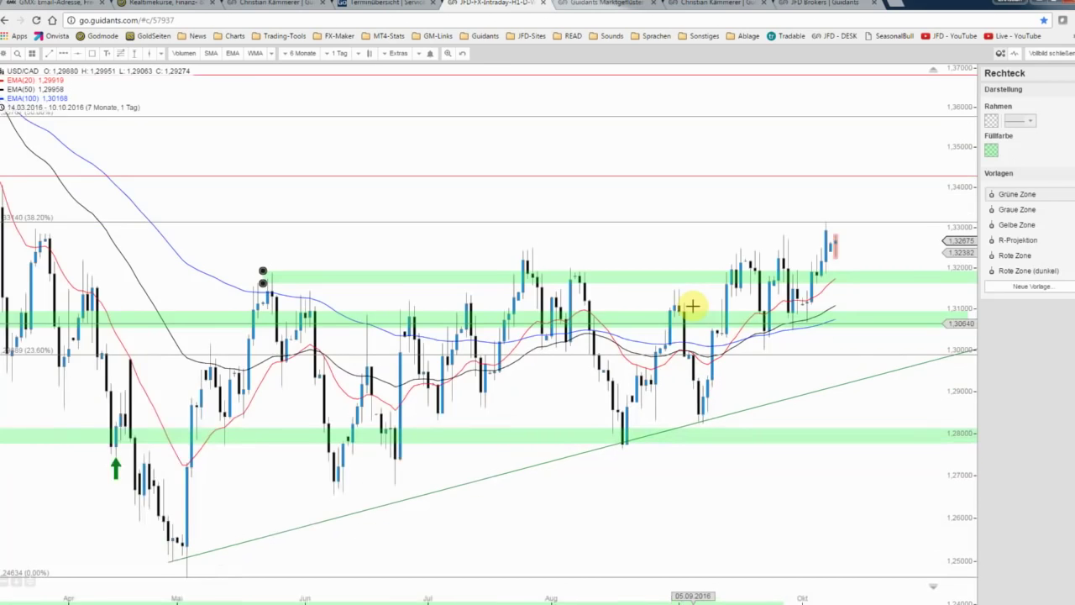
pyautogui.scroll(1, 692, 306)
pyautogui.rightClick(868, 288)
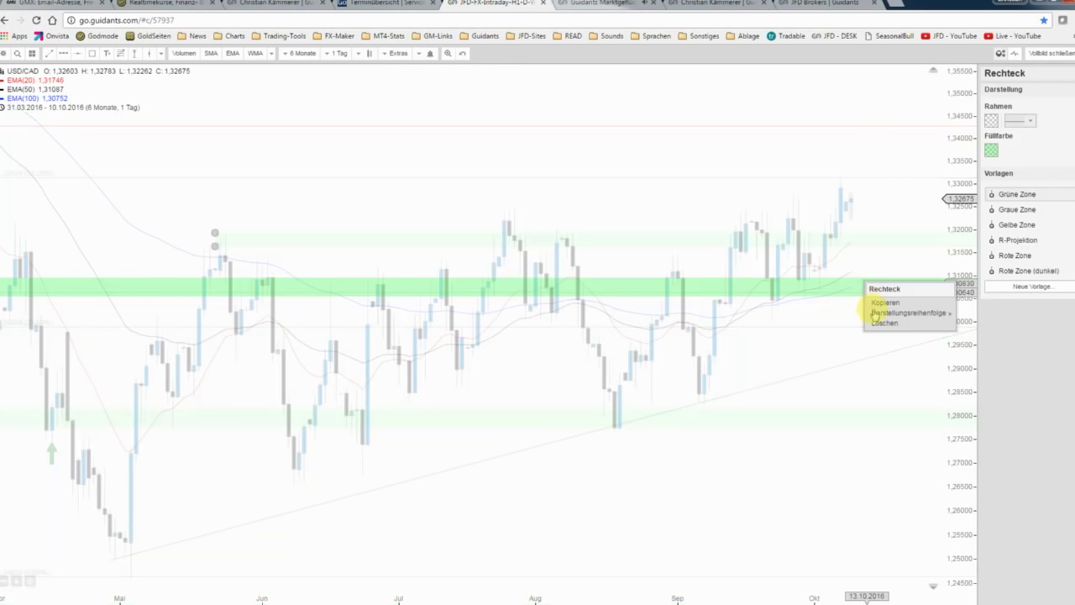
pyautogui.click(877, 326)
pyautogui.scroll(-1, 876, 279)
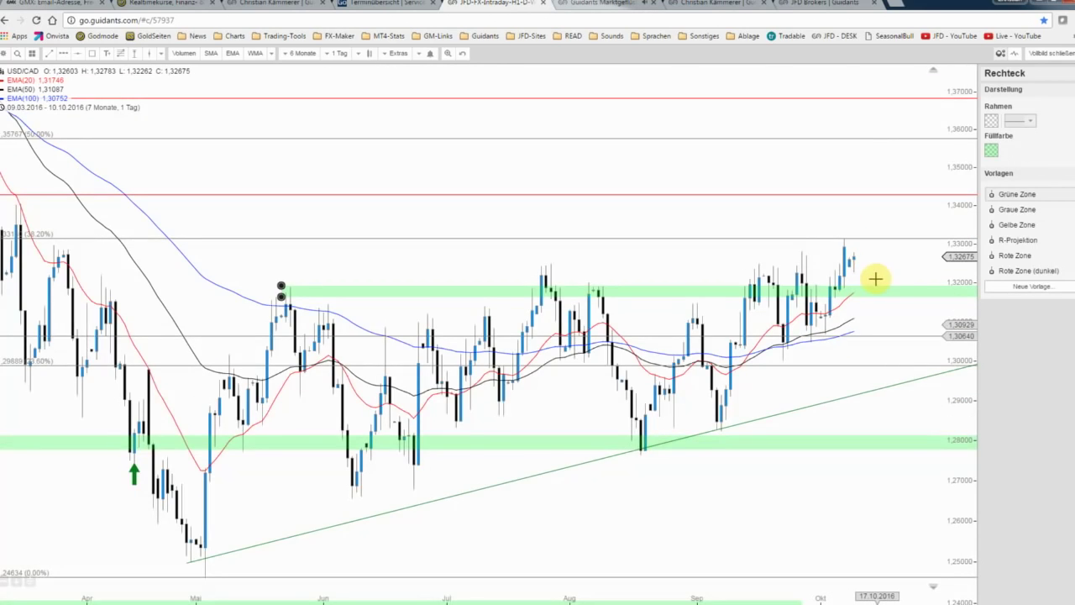
pyautogui.moveTo(876, 279); pyautogui.dragTo(613, 280)
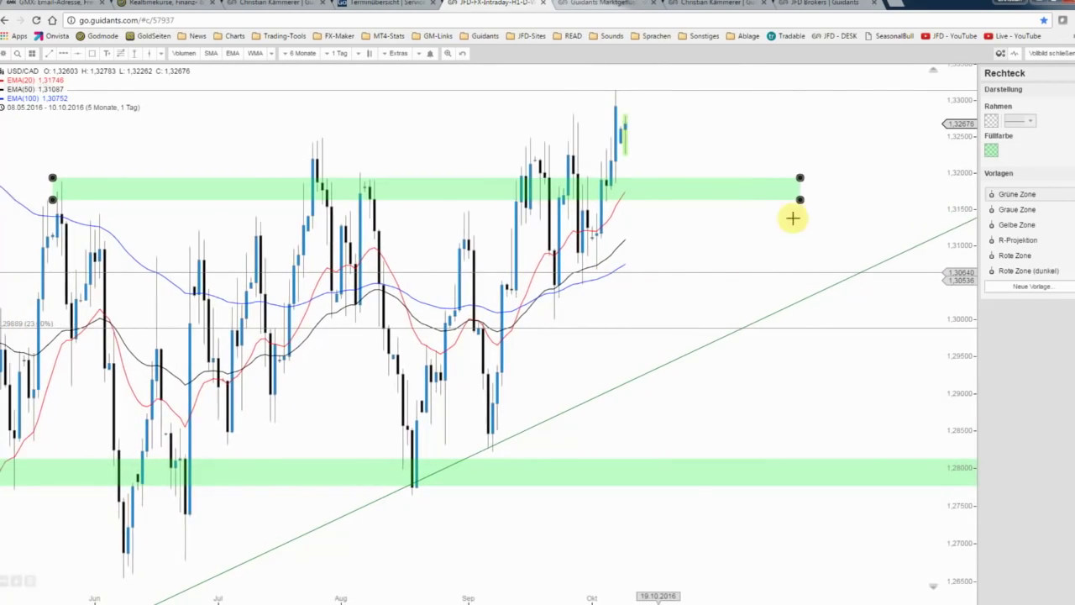
pyautogui.moveTo(822, 169); pyautogui.dragTo(973, 168)
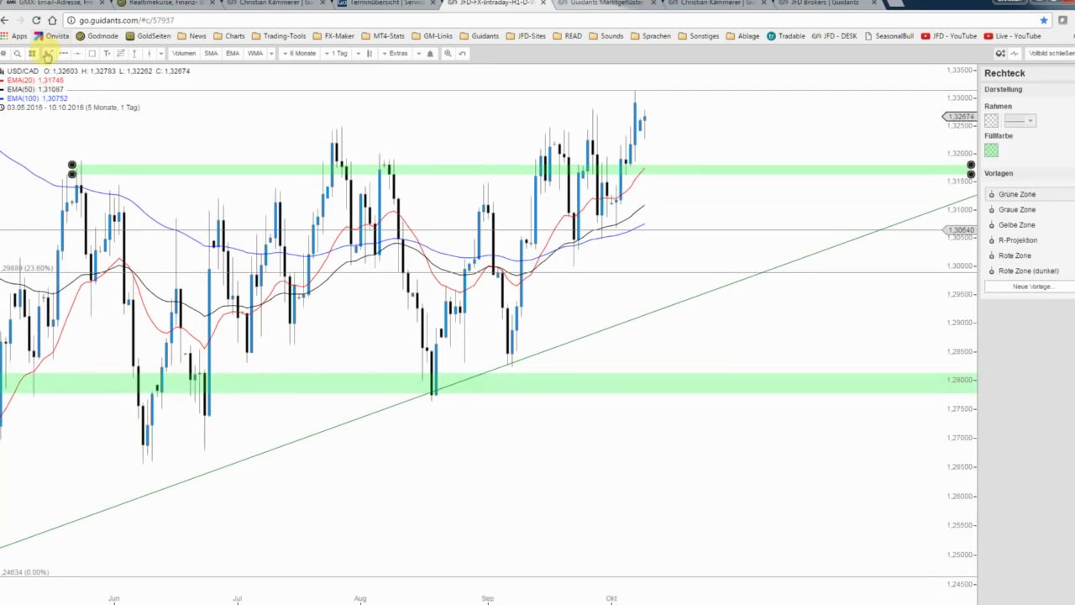
# - Draw a new trendline rising from the September low and widen the price scale
pyautogui.click(48, 54)
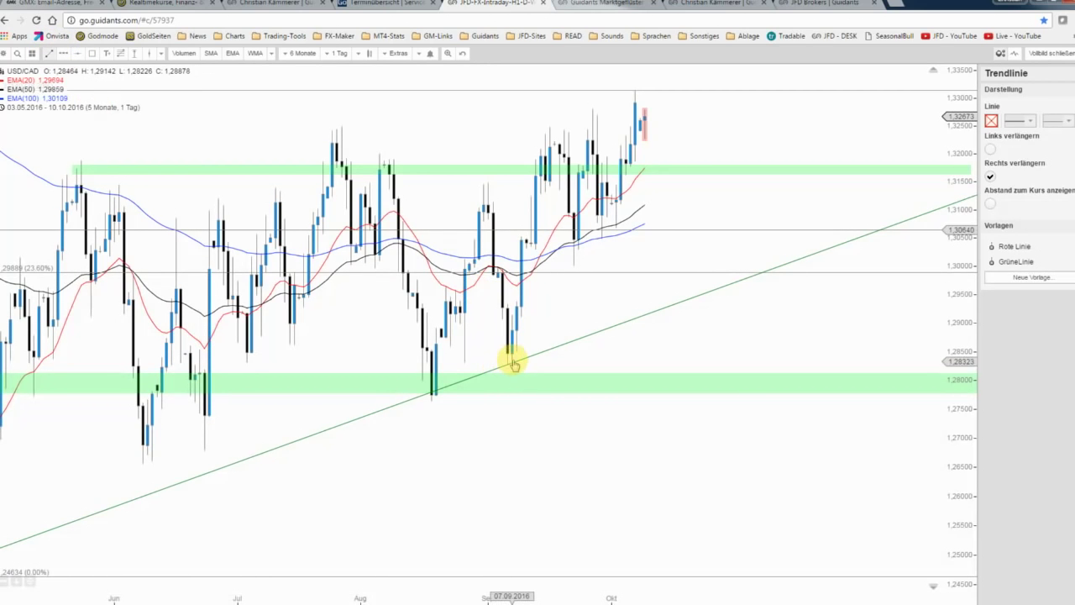
pyautogui.moveTo(574, 263)
pyautogui.mouseDown()
pyautogui.moveTo(704, 164)
pyautogui.moveTo(706, 148)
pyautogui.mouseUp()
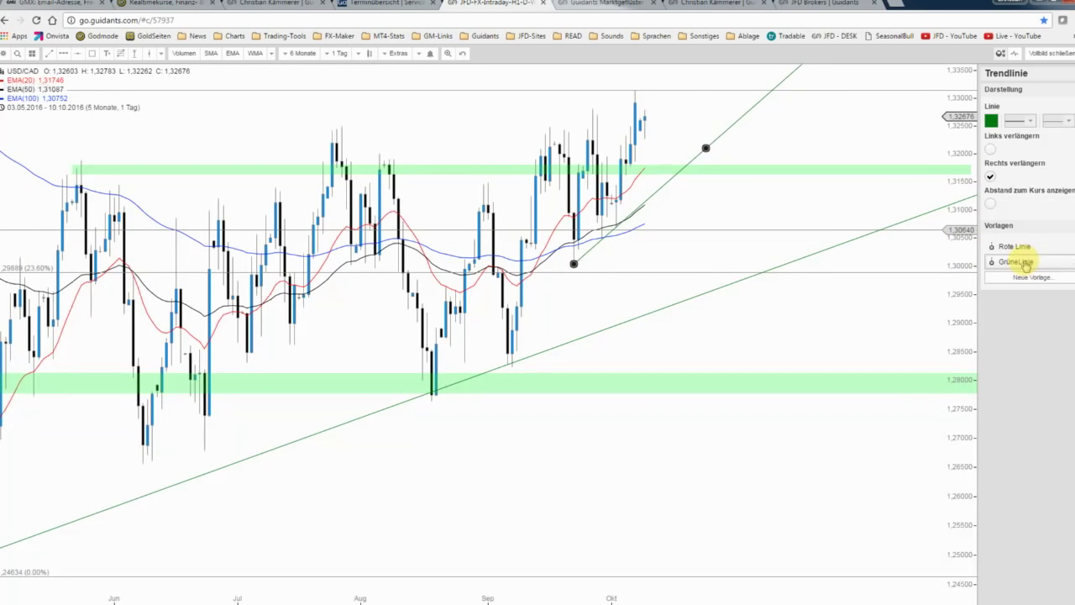
pyautogui.click(778, 195)
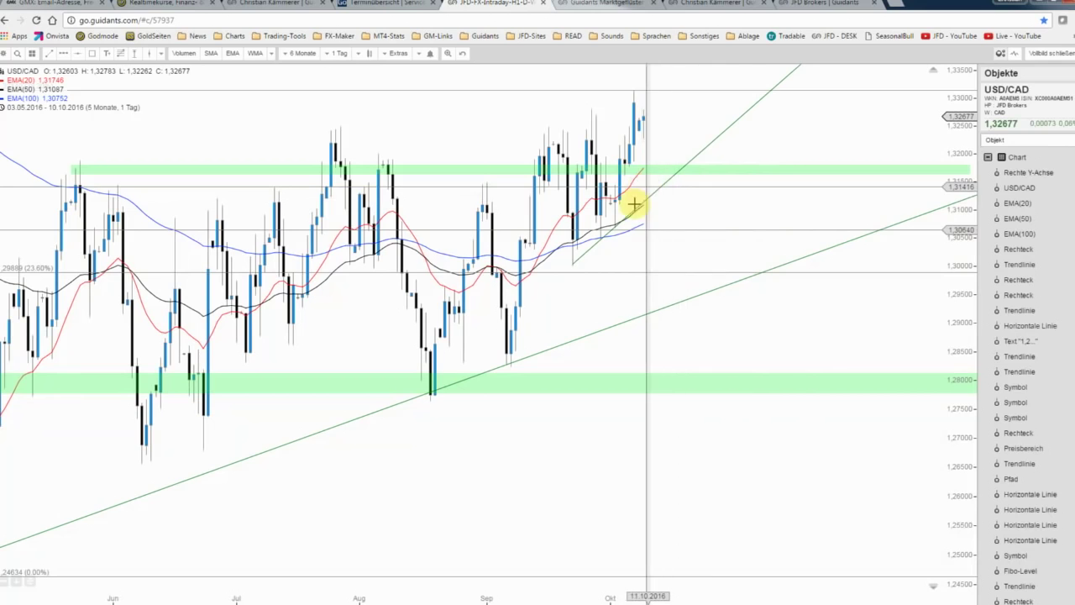
pyautogui.click(574, 263)
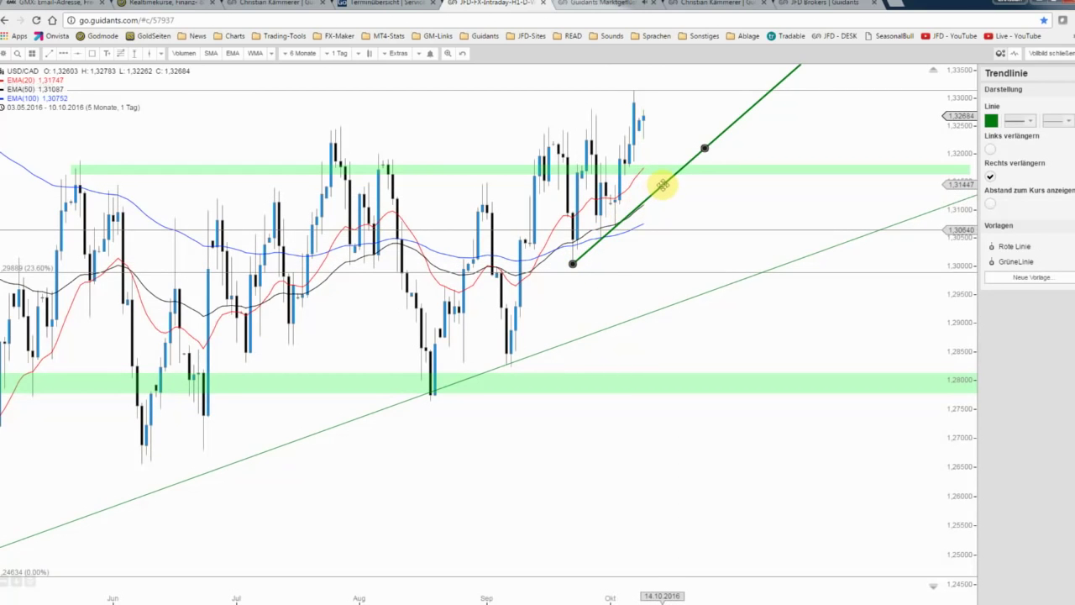
pyautogui.click(653, 4)
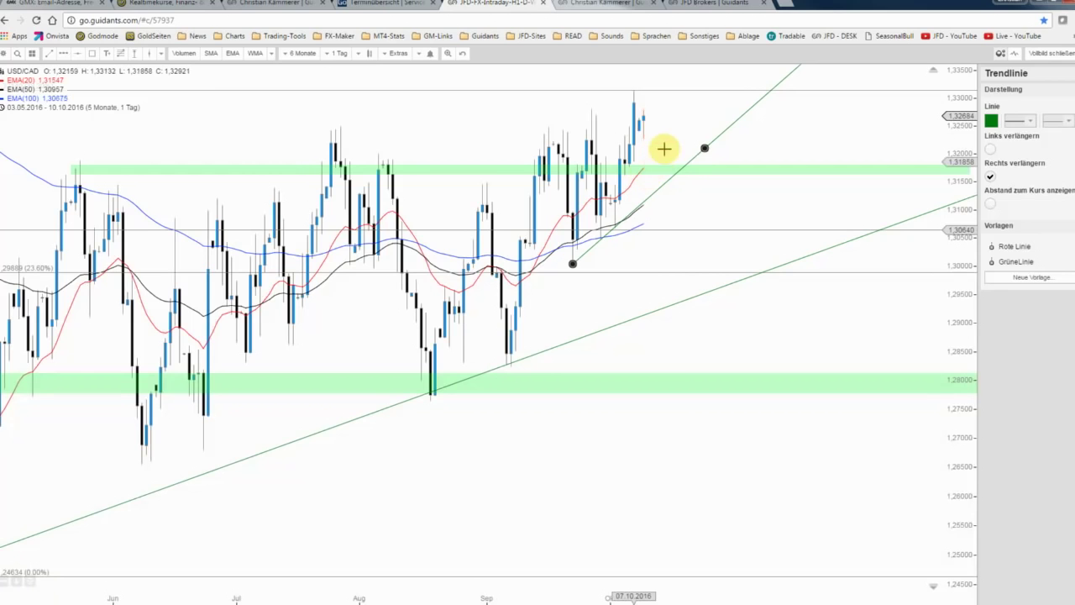
pyautogui.scroll(-1, 675, 143)
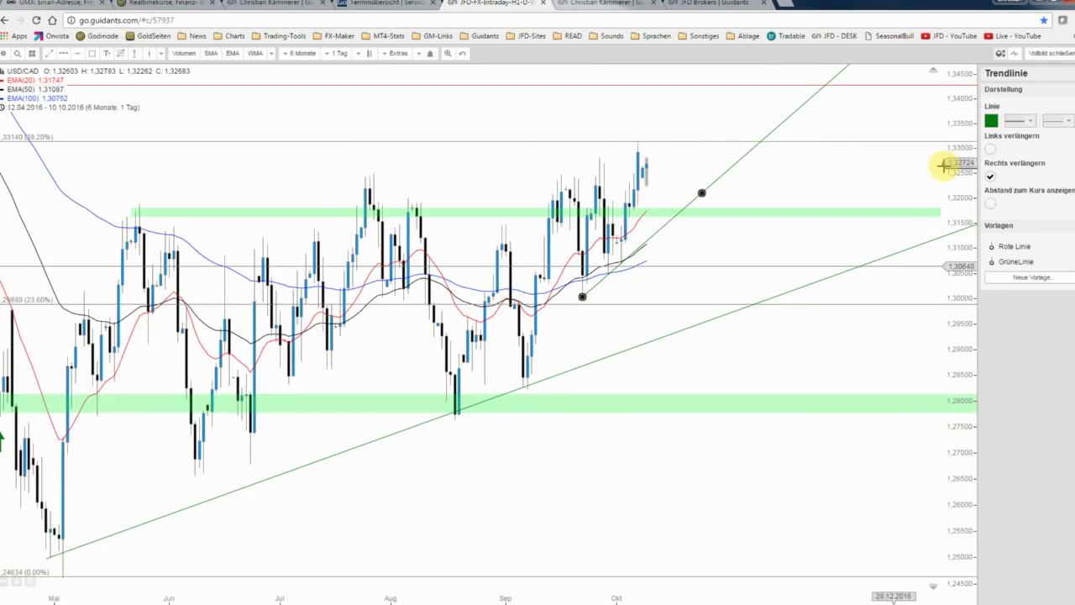
pyautogui.moveTo(956, 174); pyautogui.dragTo(956, 220)
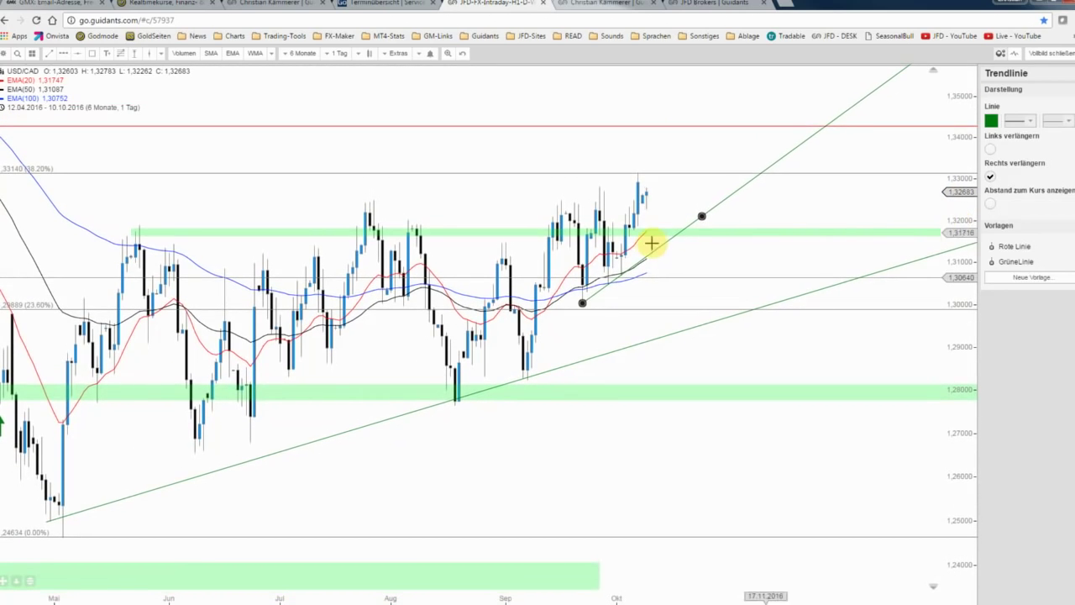
# - Turn the new trendline into a trend channel and start a path at the latest candle
pyautogui.rightClick(651, 251)
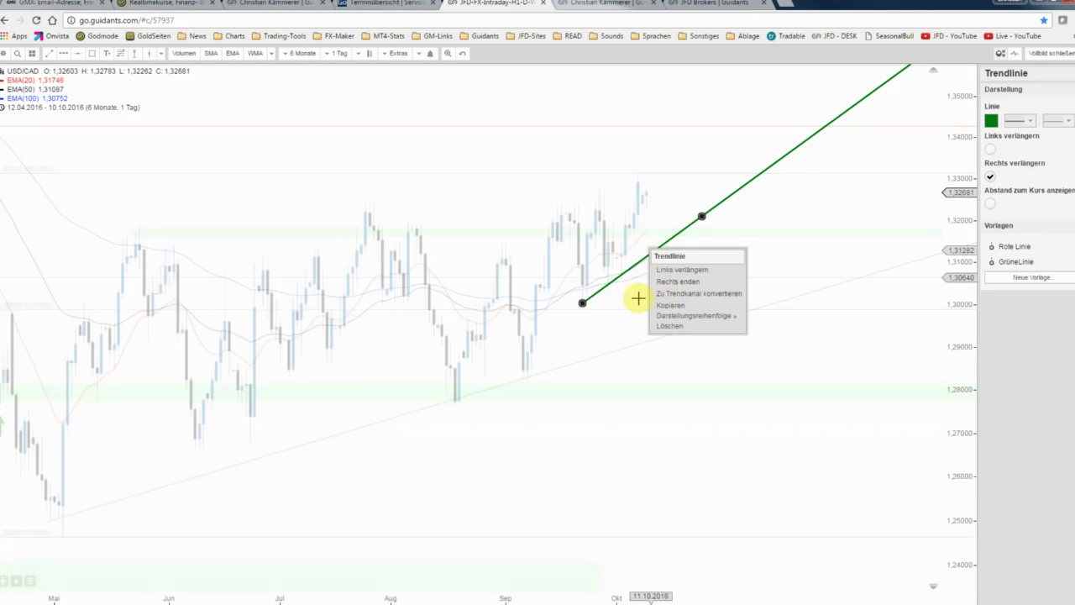
pyautogui.click(672, 294)
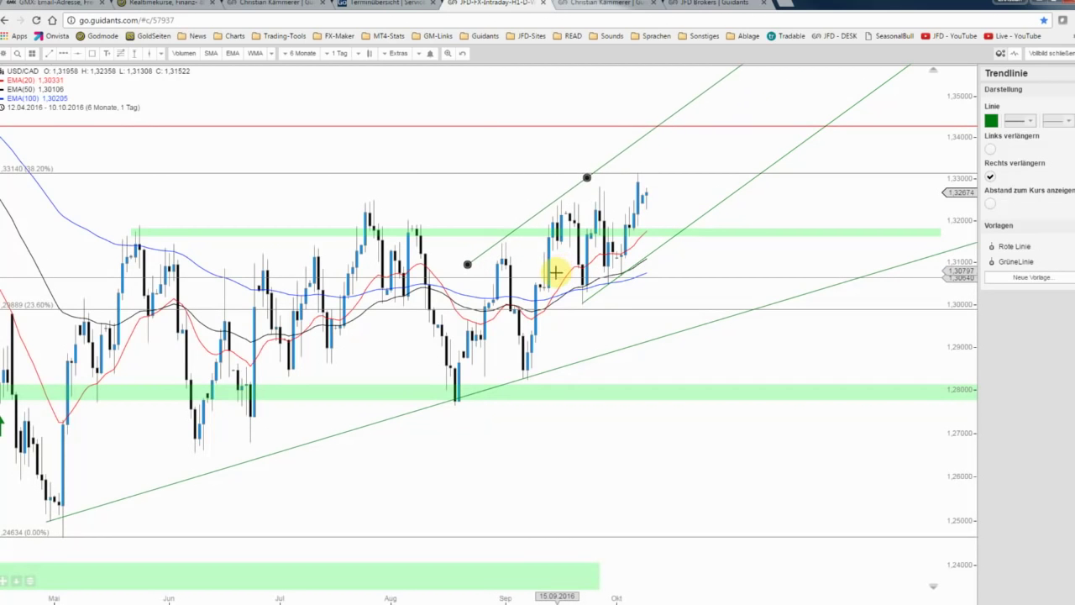
pyautogui.click(684, 260)
pyautogui.click(65, 53)
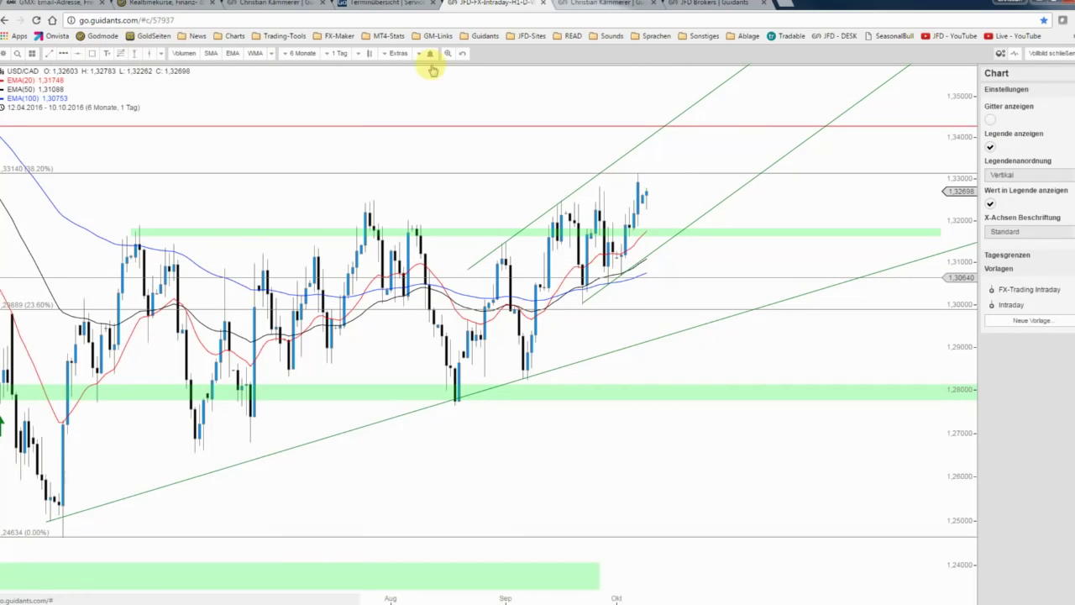
pyautogui.click(661, 173)
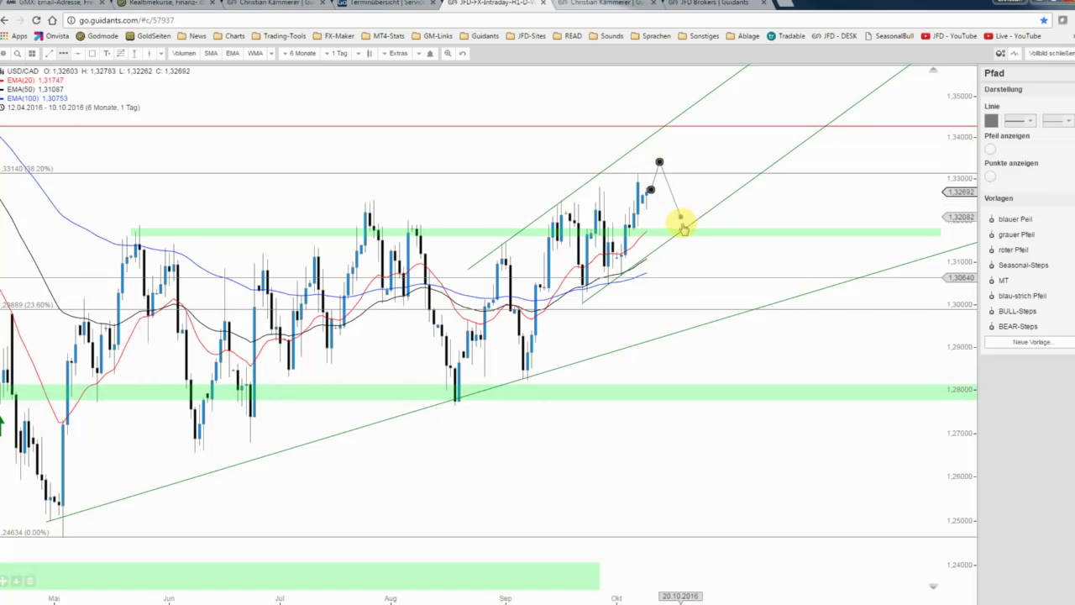
# - Extend the path in a zigzag up to about 1.351 and style it as a blue arrow
pyautogui.click(672, 196)
pyautogui.click(697, 127)
pyautogui.click(718, 174)
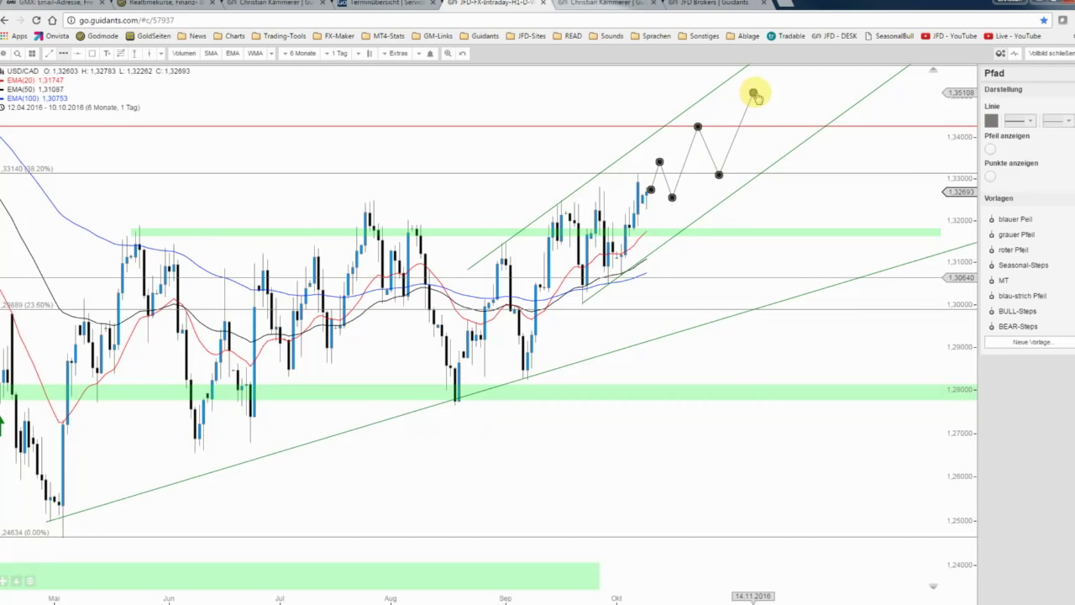
pyautogui.doubleClick(754, 93)
pyautogui.click(1015, 218)
# - Draw a second path dipping to the green zone and ending near 1.33, styled as a dashed blue arrow
pyautogui.click(74, 55)
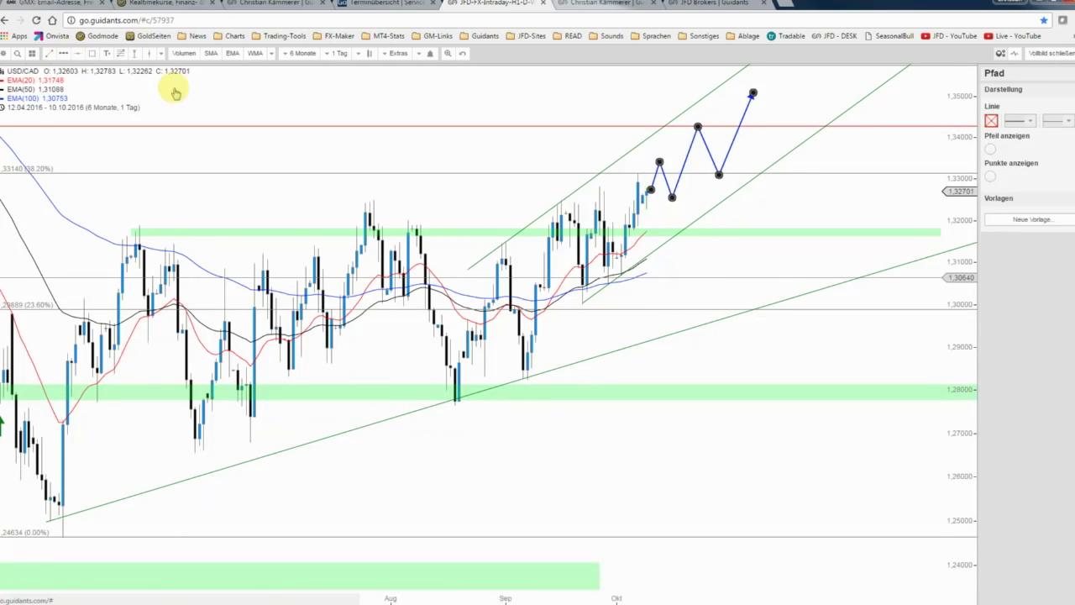
pyautogui.click(651, 201)
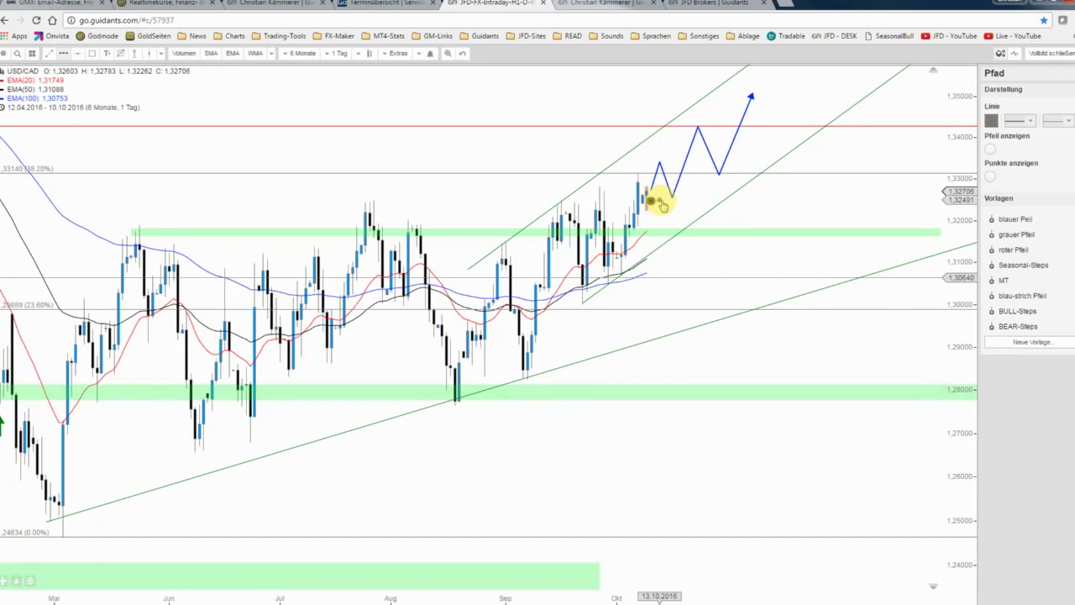
pyautogui.click(663, 202)
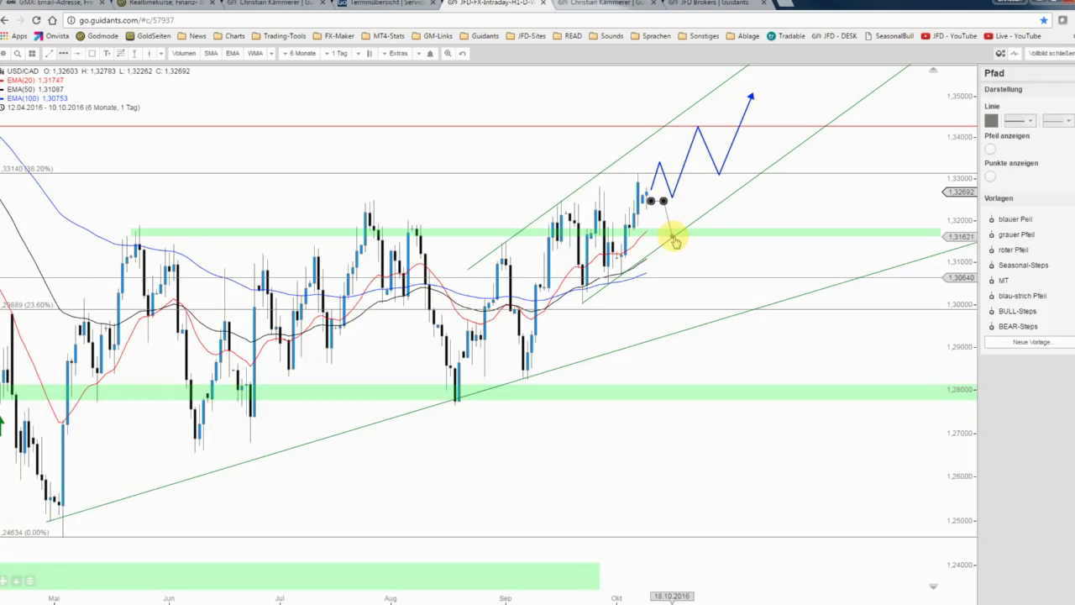
pyautogui.click(673, 238)
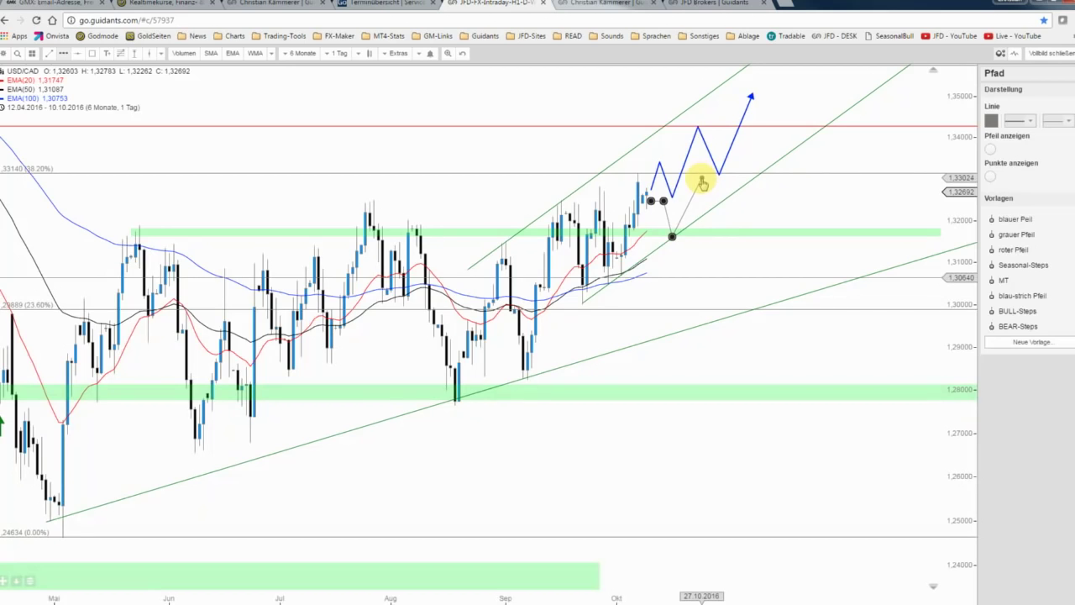
pyautogui.doubleClick(702, 180)
pyautogui.click(1017, 296)
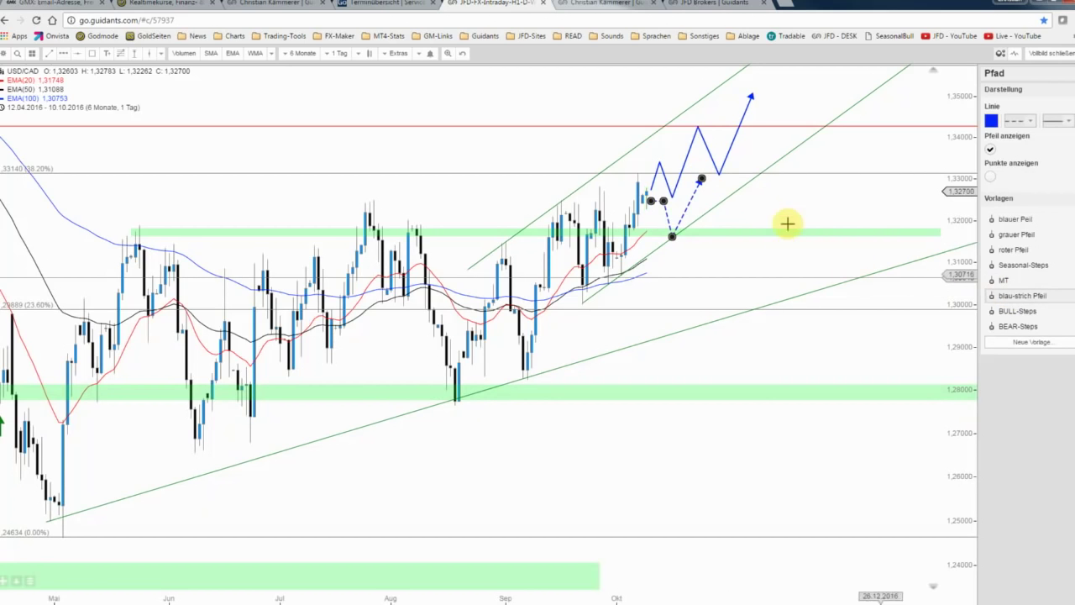
pyautogui.click(787, 211)
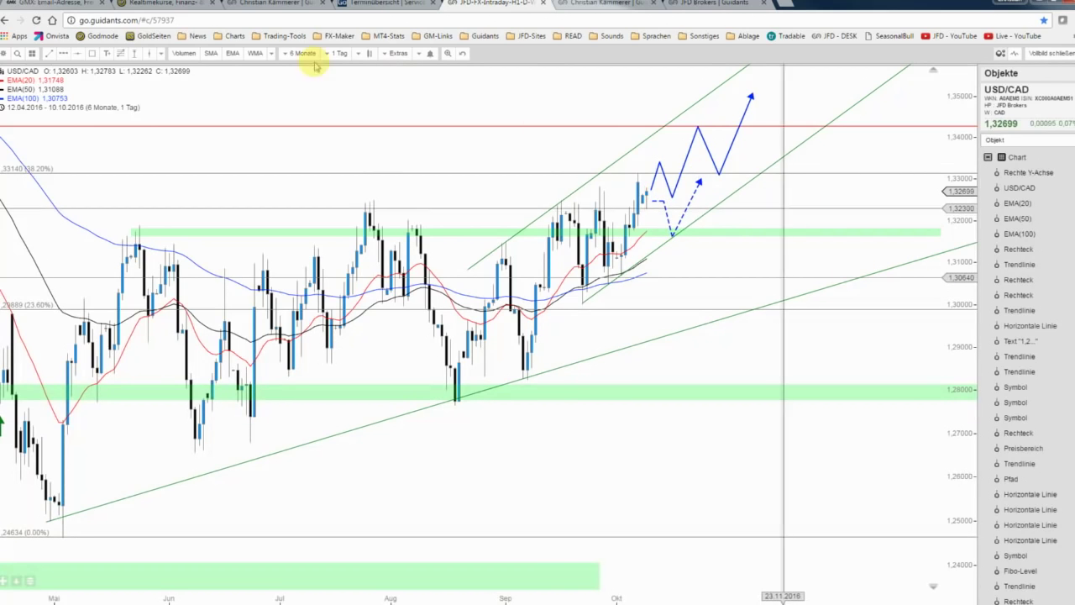
# - Place a horizontal line at 1.30909 and apply the red SL stop-loss template
pyautogui.click(78, 53)
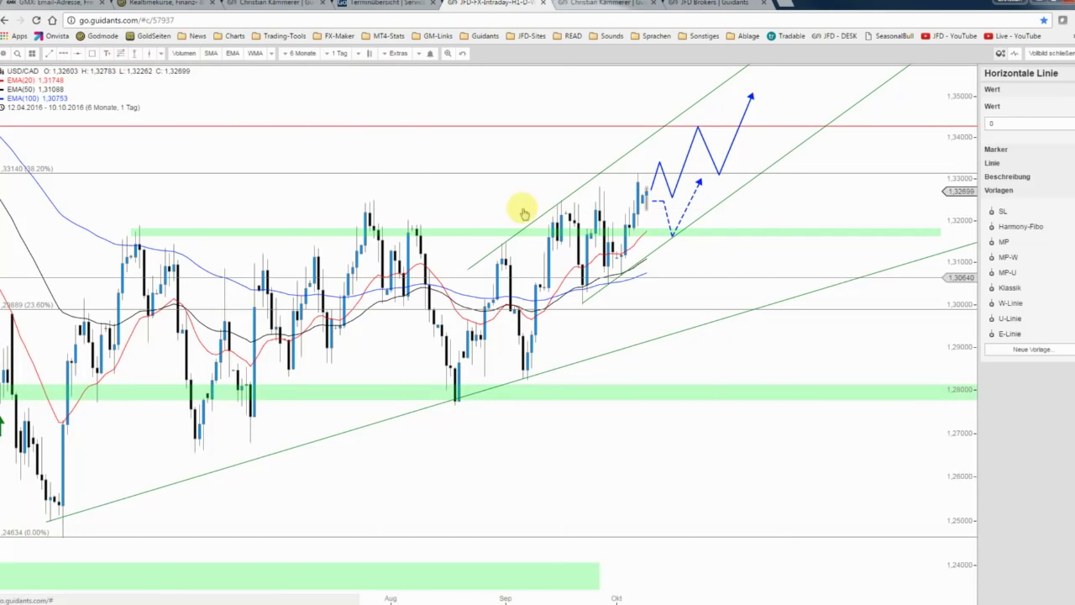
pyautogui.click(653, 261)
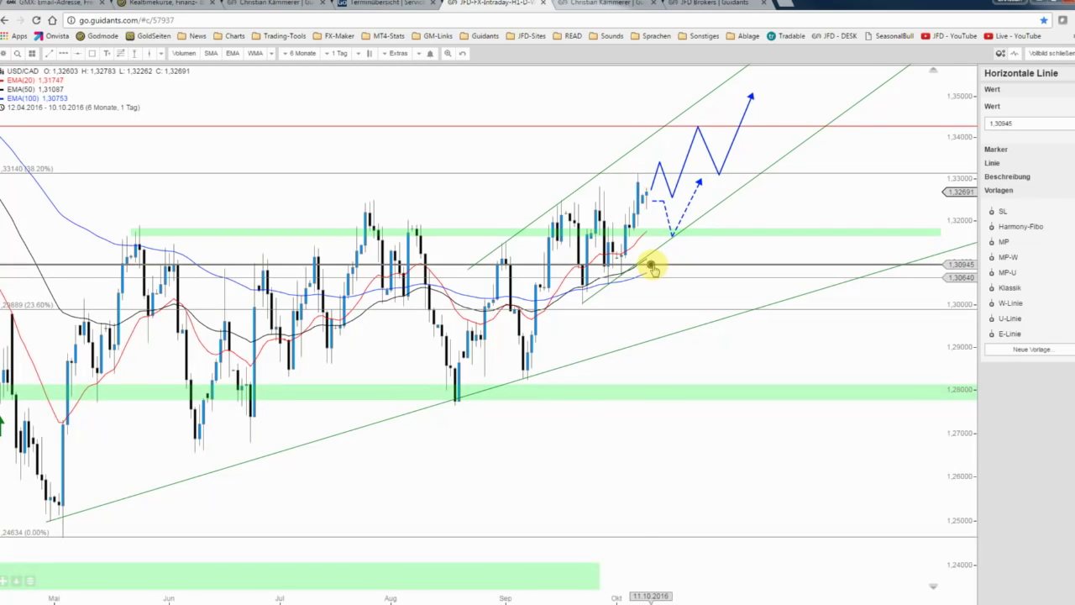
pyautogui.moveTo(616, 265)
pyautogui.mouseDown()
pyautogui.moveTo(606, 277)
pyautogui.moveTo(603, 265)
pyautogui.mouseUp()
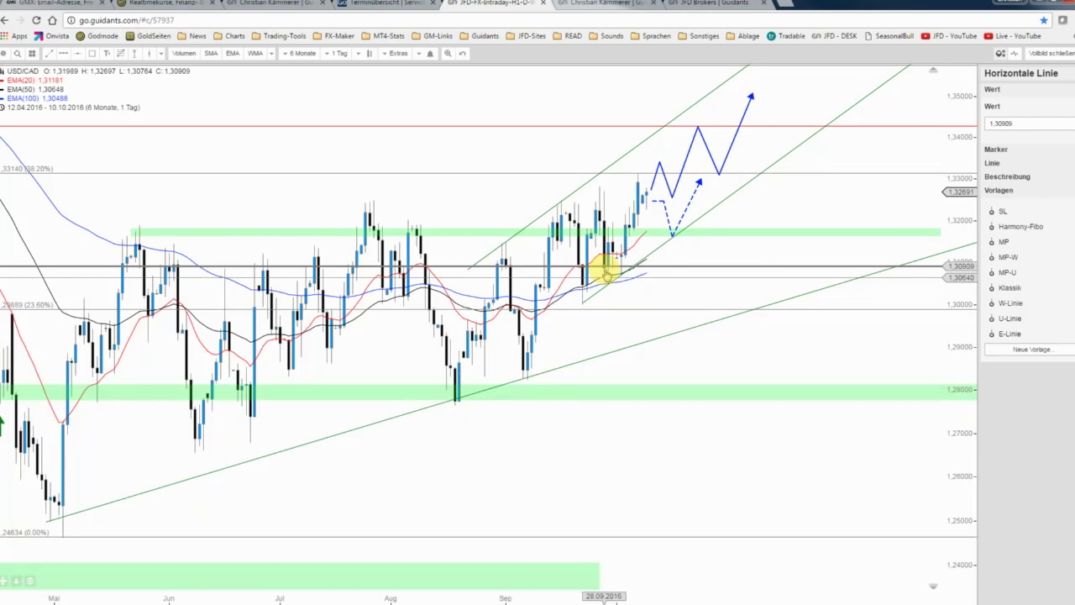
pyautogui.click(1003, 211)
pyautogui.click(814, 248)
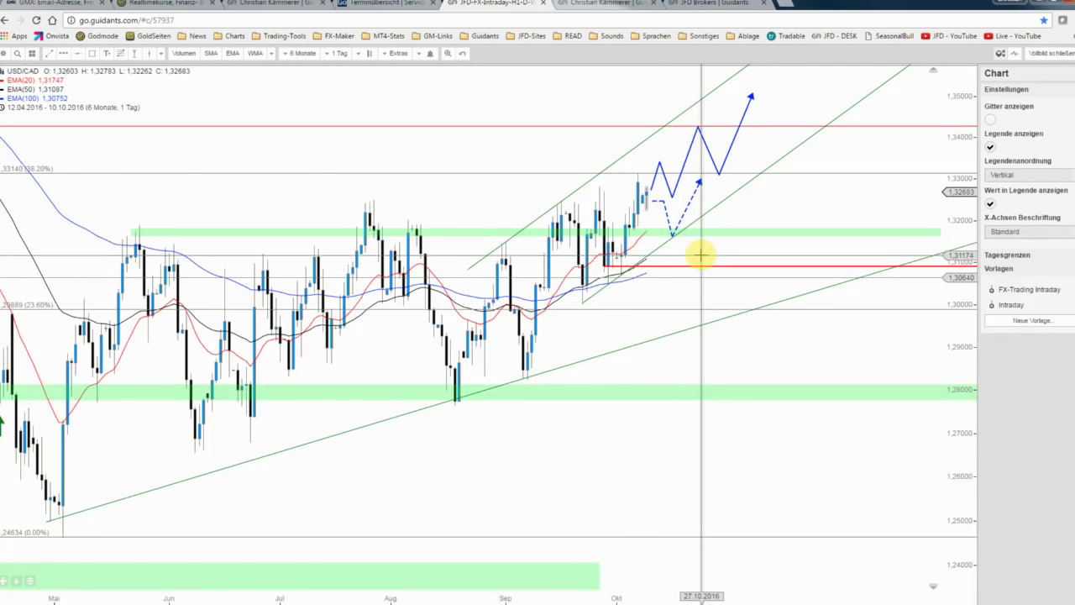
# - Pan the daily chart to free room on the right, then bring up the save/load file menu
pyautogui.moveTo(701, 254); pyautogui.dragTo(731, 259)
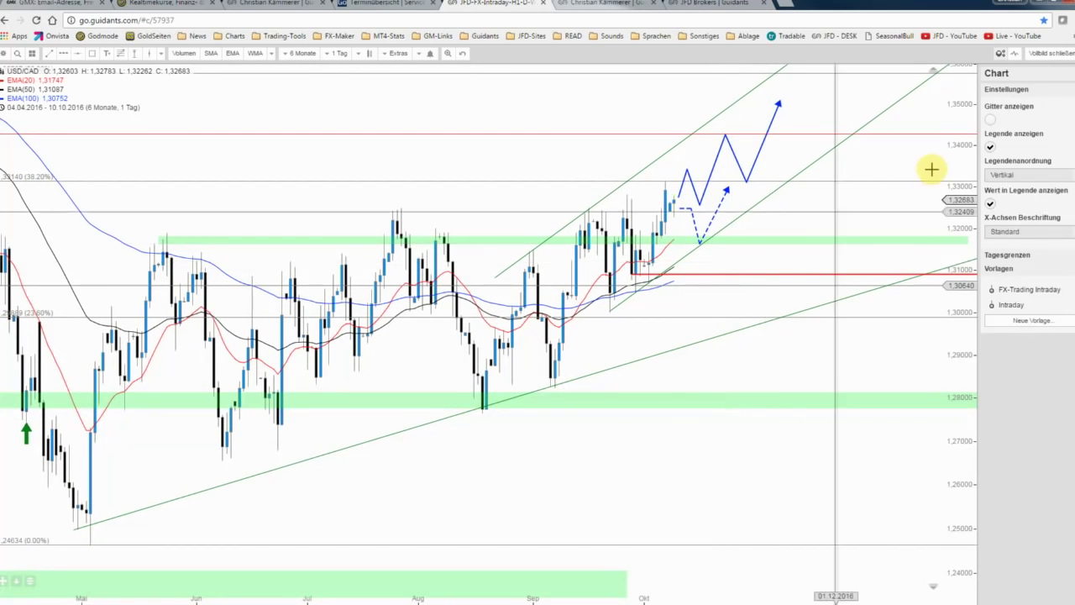
pyautogui.moveTo(960, 161); pyautogui.dragTo(922, 193)
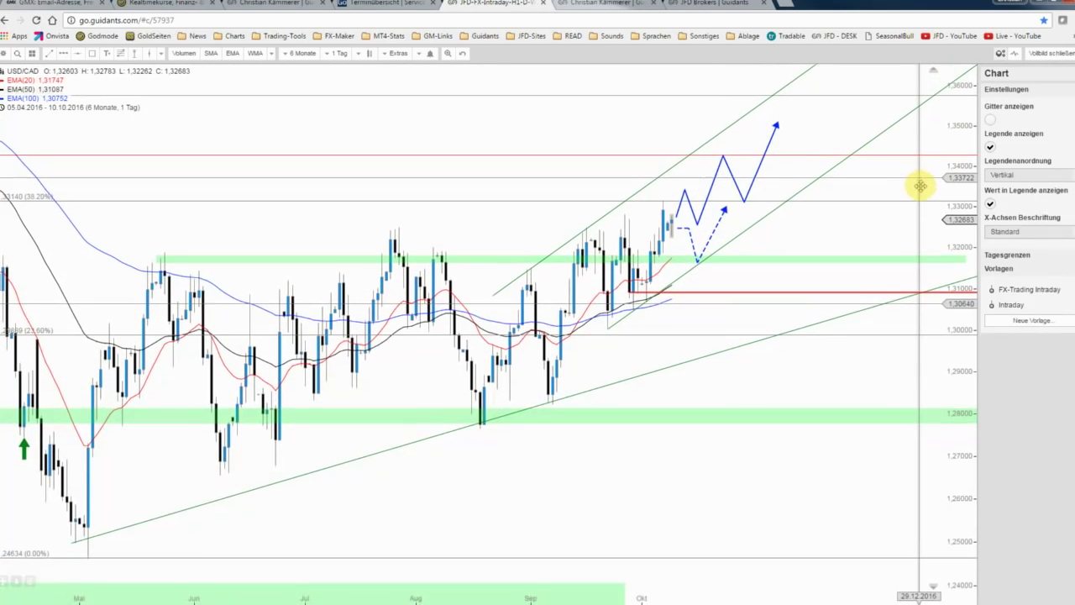
pyautogui.click(10, 54)
pyautogui.click(17, 84)
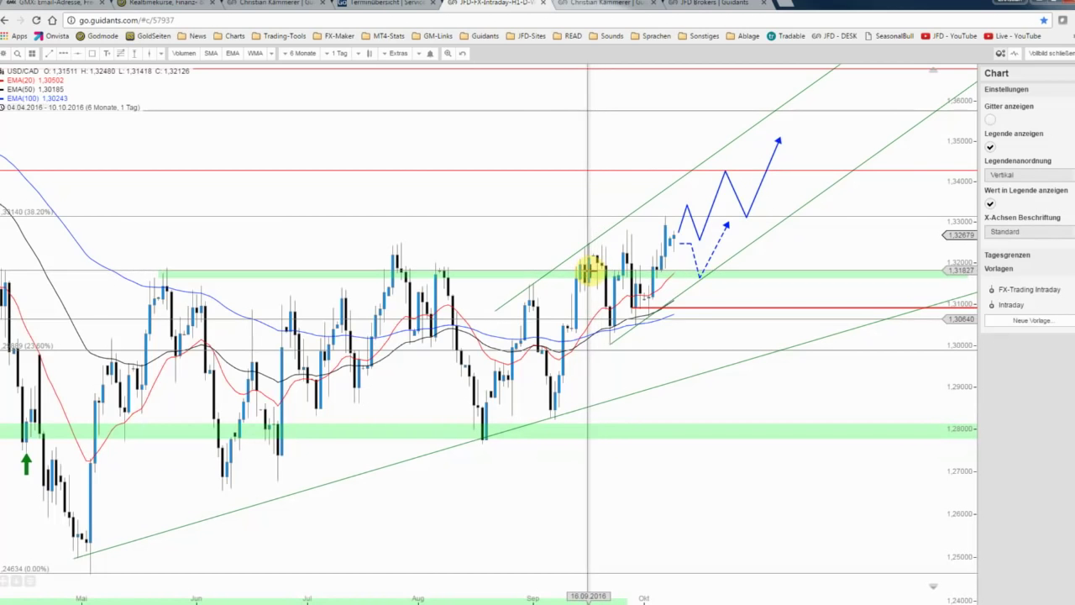
pyautogui.moveTo(693, 292); pyautogui.dragTo(812, 279)
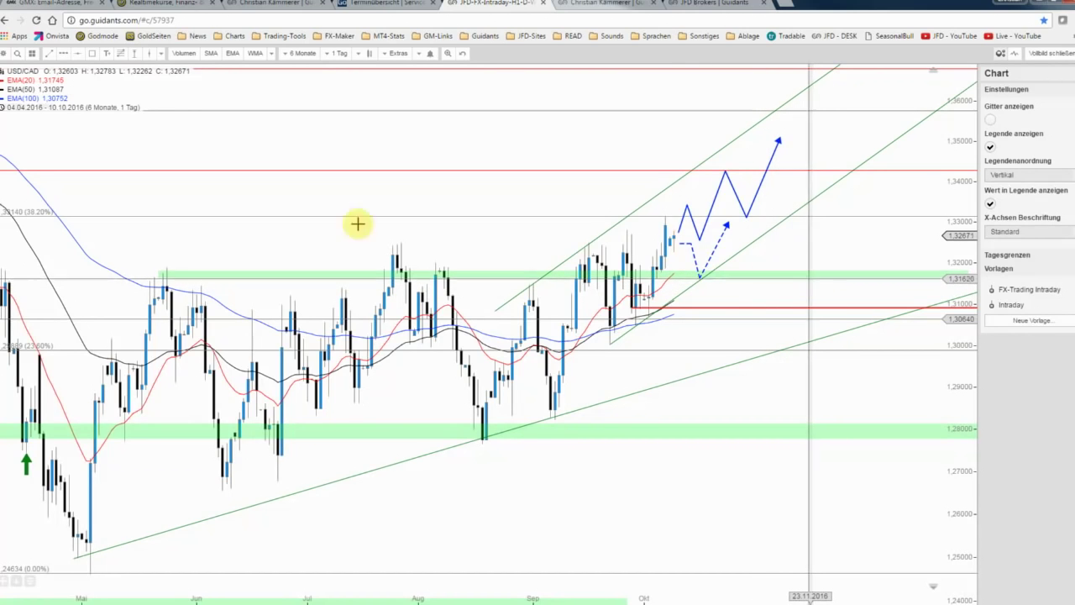
pyautogui.click(4, 52)
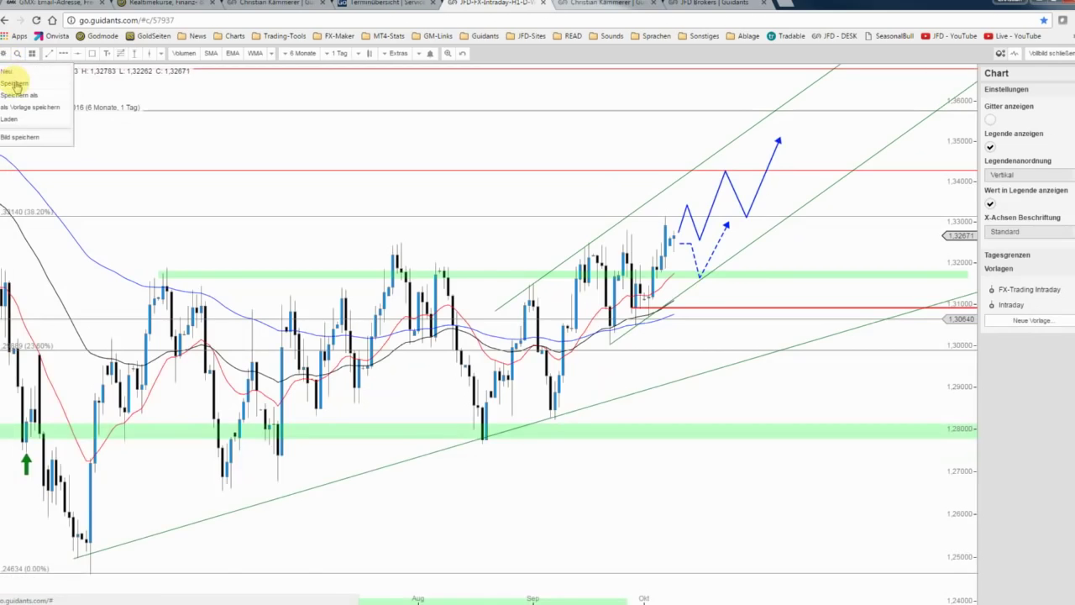
# - Save the annotated USD/CAD daily chart, exit full-screen, and close its Chart settings panel on the dashboard
pyautogui.click(10, 84)
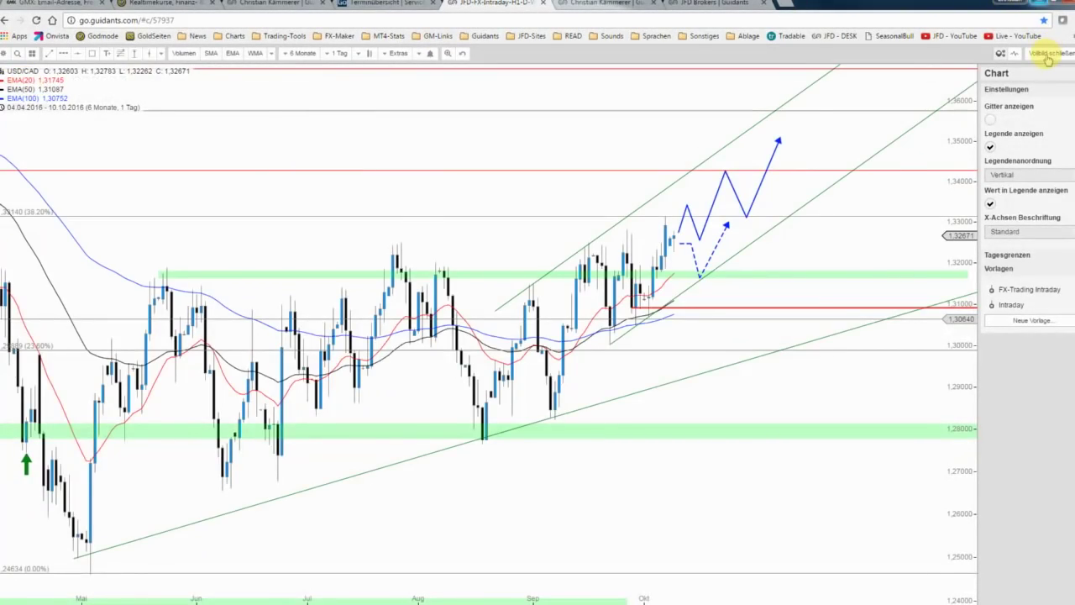
pyautogui.click(1048, 56)
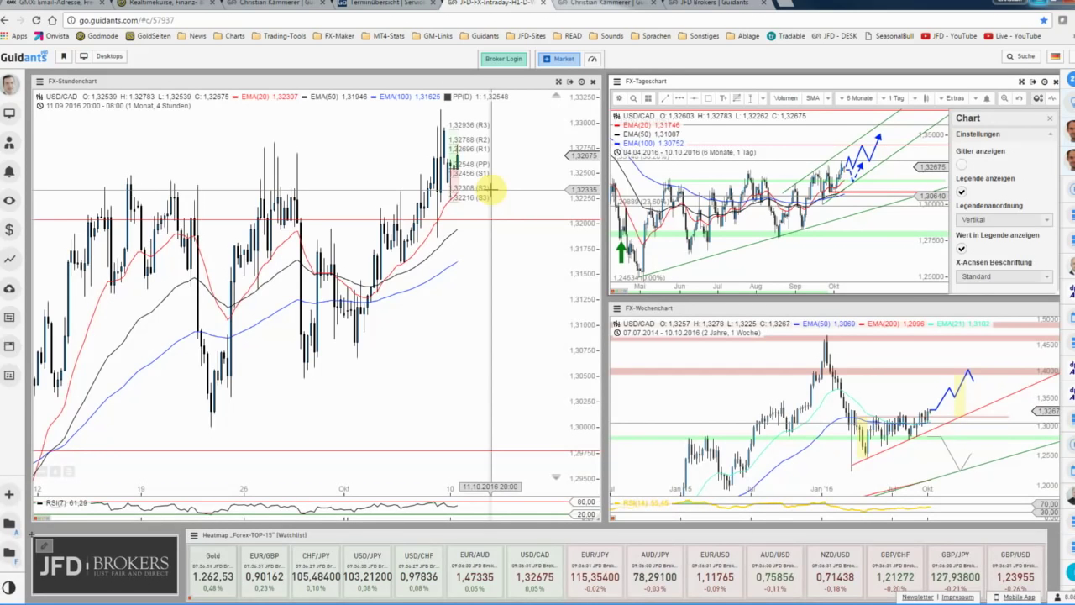
pyautogui.scroll(1, 494, 190)
pyautogui.scroll(1, 498, 192)
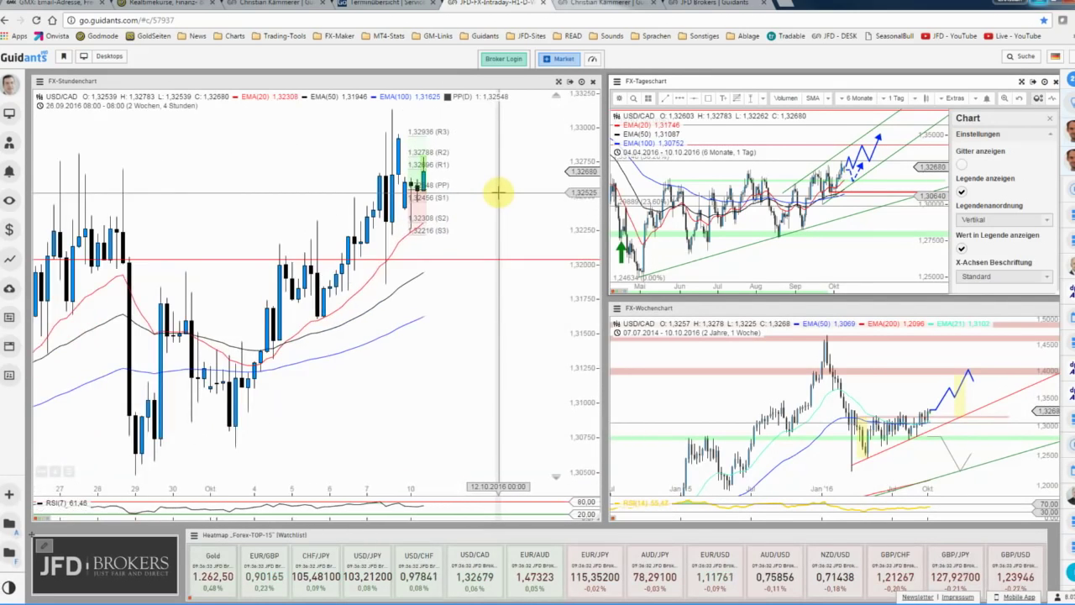
pyautogui.scroll(-1, 497, 192)
pyautogui.scroll(-1, 496, 191)
pyautogui.scroll(-1, 495, 190)
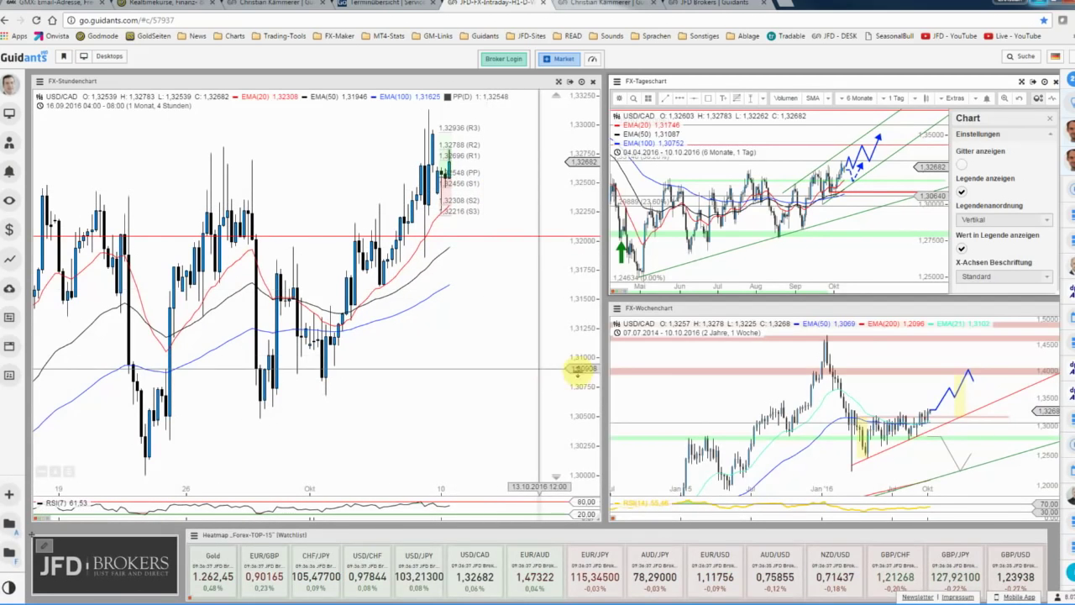
pyautogui.click(609, 302)
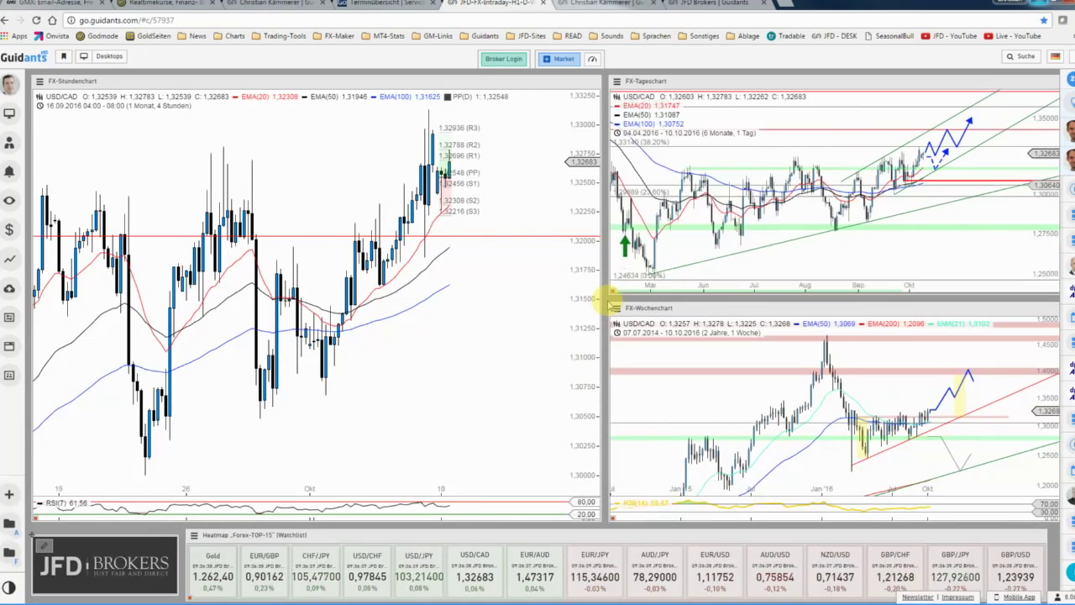